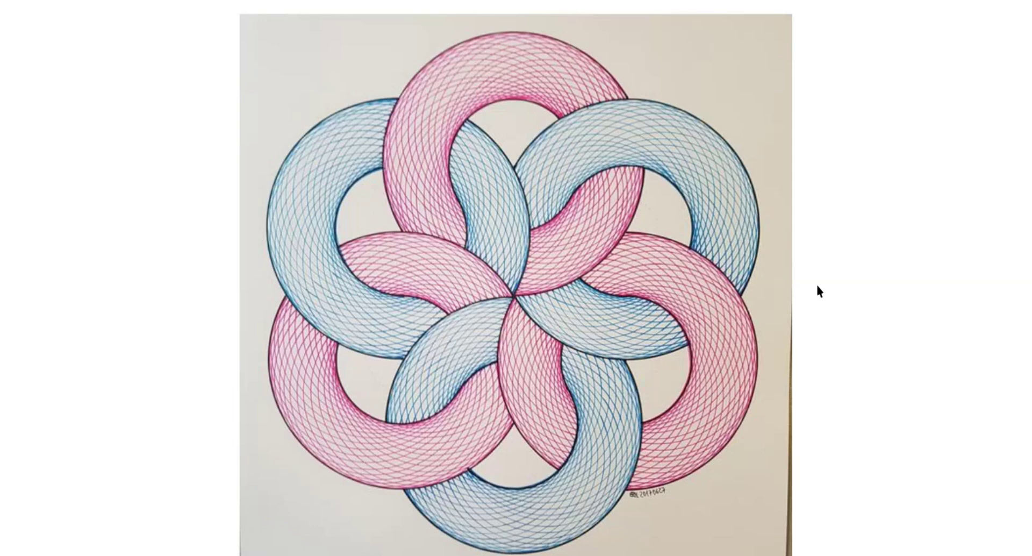
Exit full-screen preview and zoom in on the interlaced-ring reference bitmap and working area
key(Escape)
scroll(819, 290, down, 2)
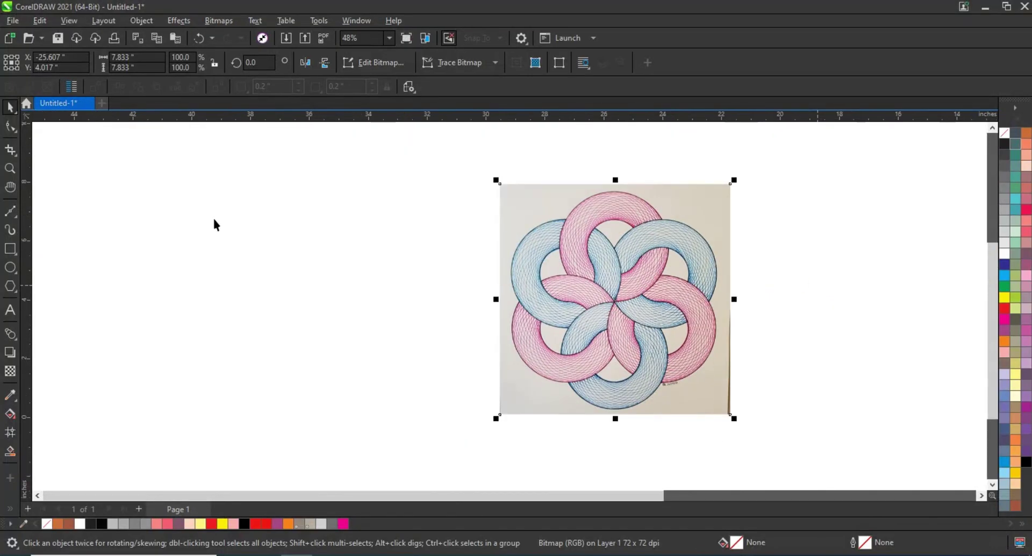
click(10, 168)
drag(93, 154, 657, 454)
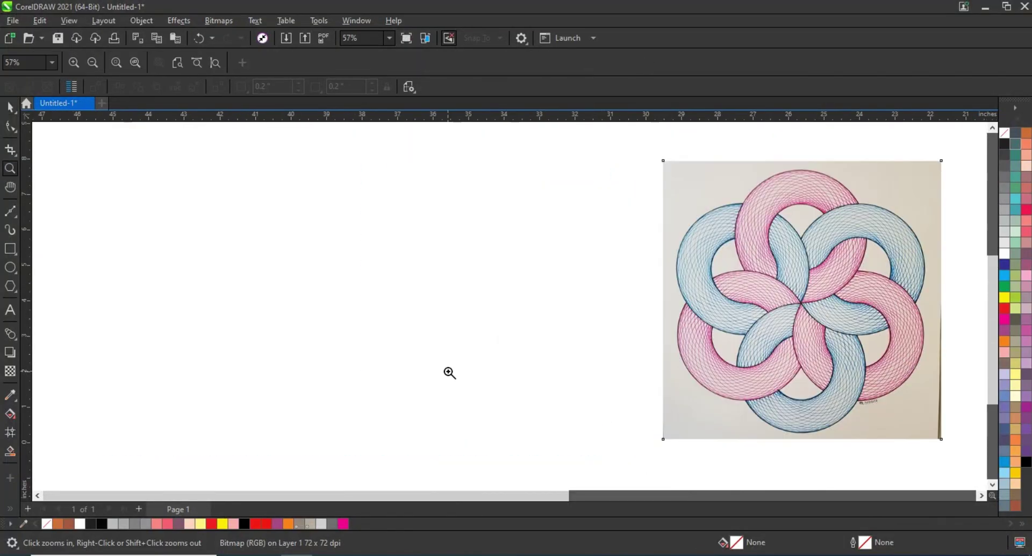
Draw a circle left of the reference and give it a 3.0 pt outline
click(10, 267)
drag(264, 181, 407, 398)
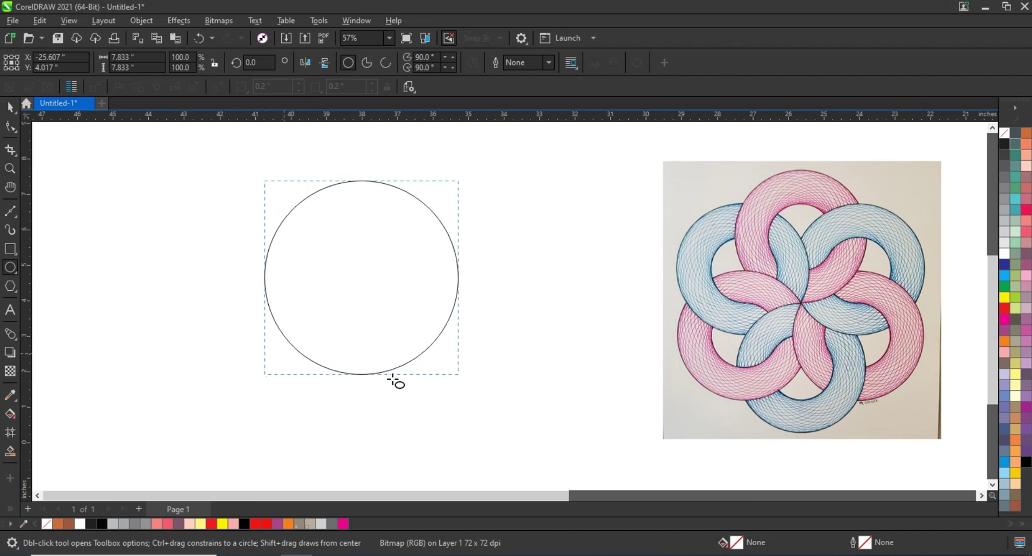
click(10, 168)
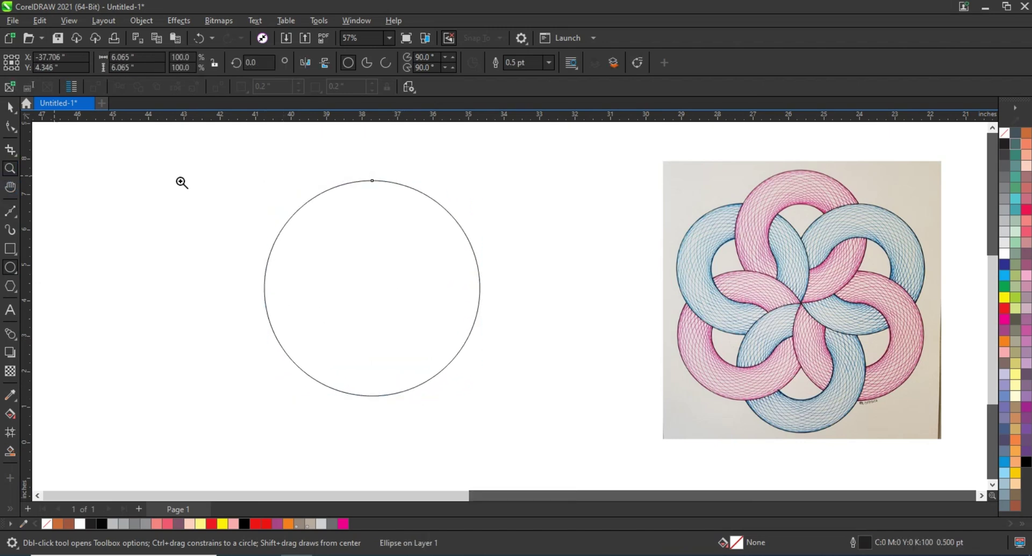
drag(171, 150, 560, 463)
click(10, 107)
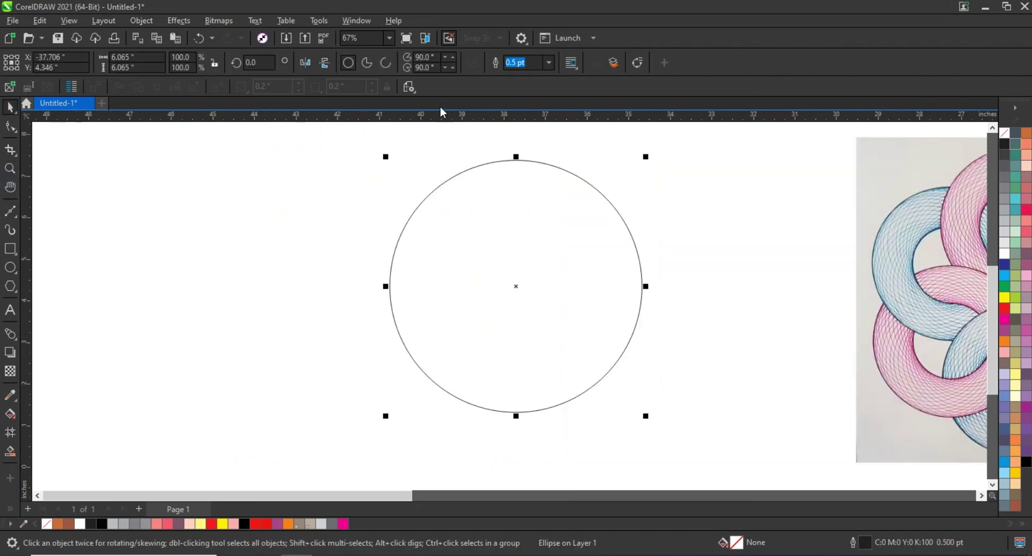
click(549, 62)
click(532, 143)
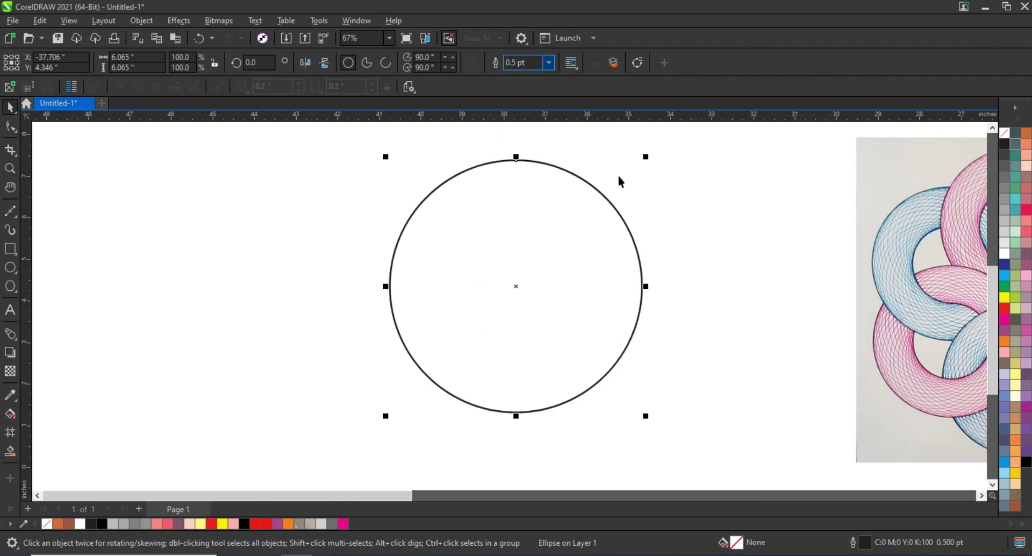
Add a concentric 57% inner copy and a spare outer copy at left, then combine the concentric pair into a ring
drag(645, 157, 615, 215)
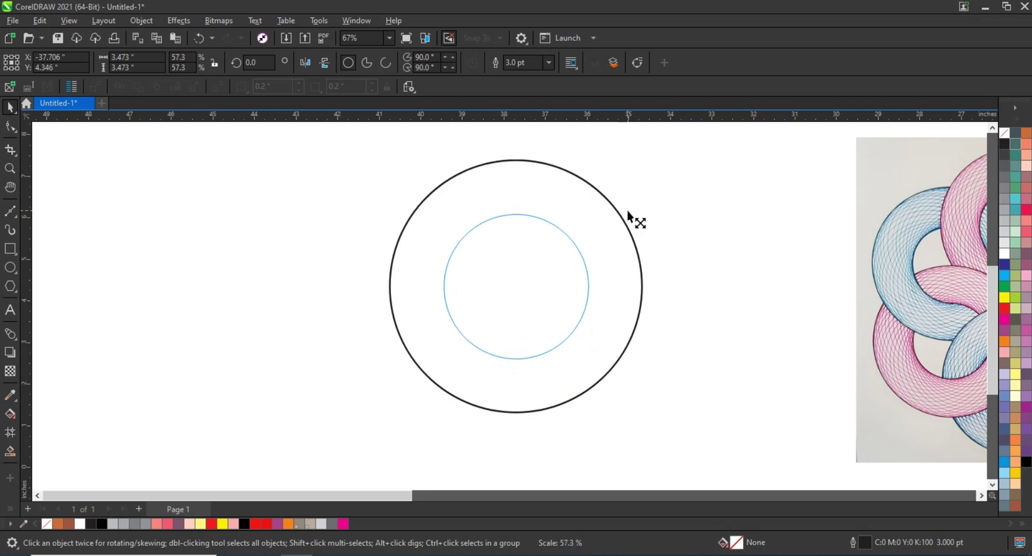
drag(615, 215, 606, 204)
shift+click(570, 184)
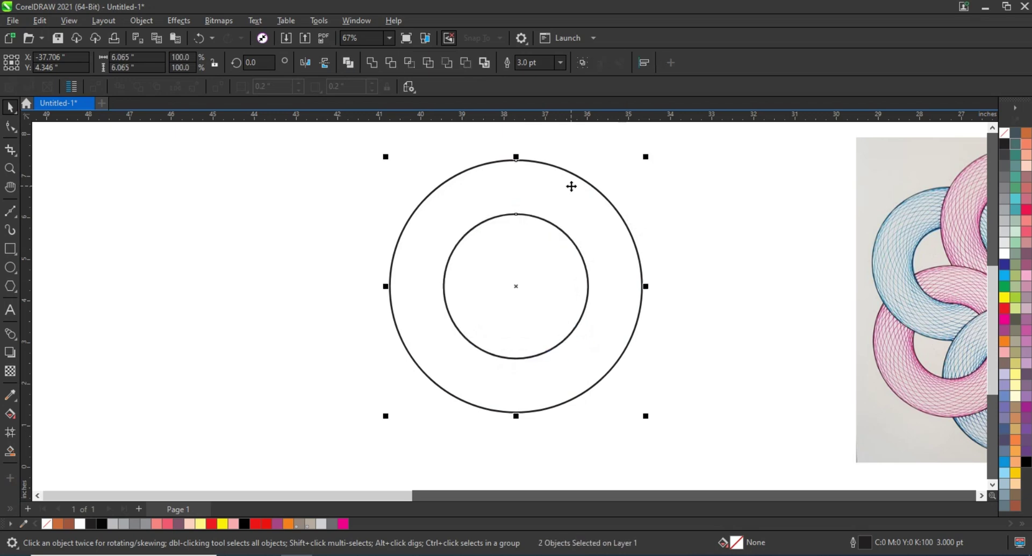
click(601, 206)
drag(606, 204, 279, 202)
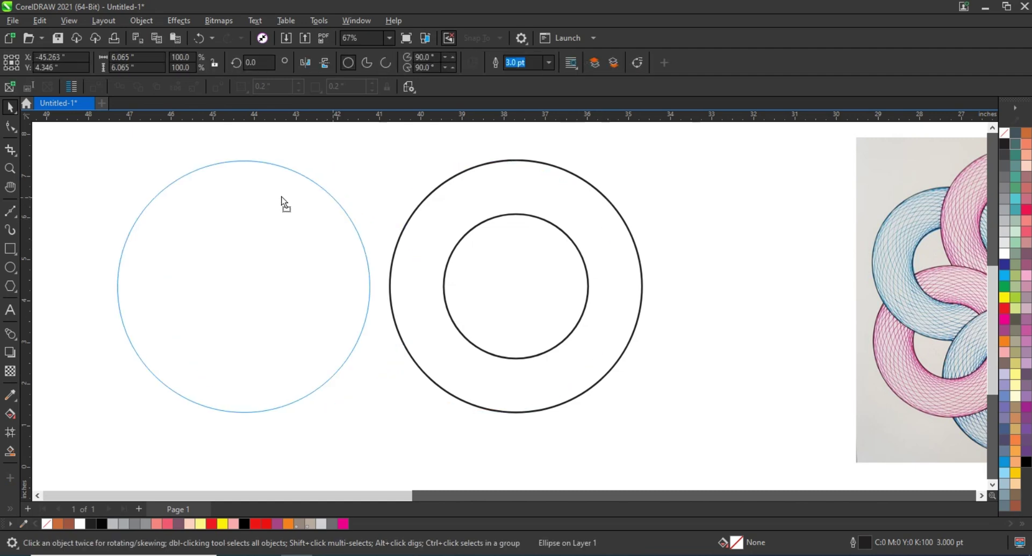
drag(371, 151, 659, 430)
click(348, 63)
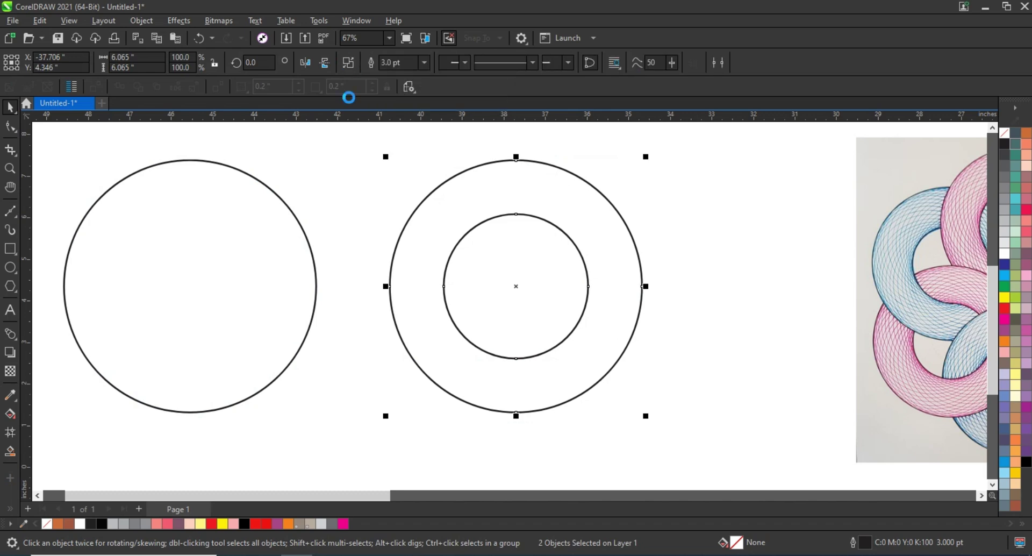
click(314, 255)
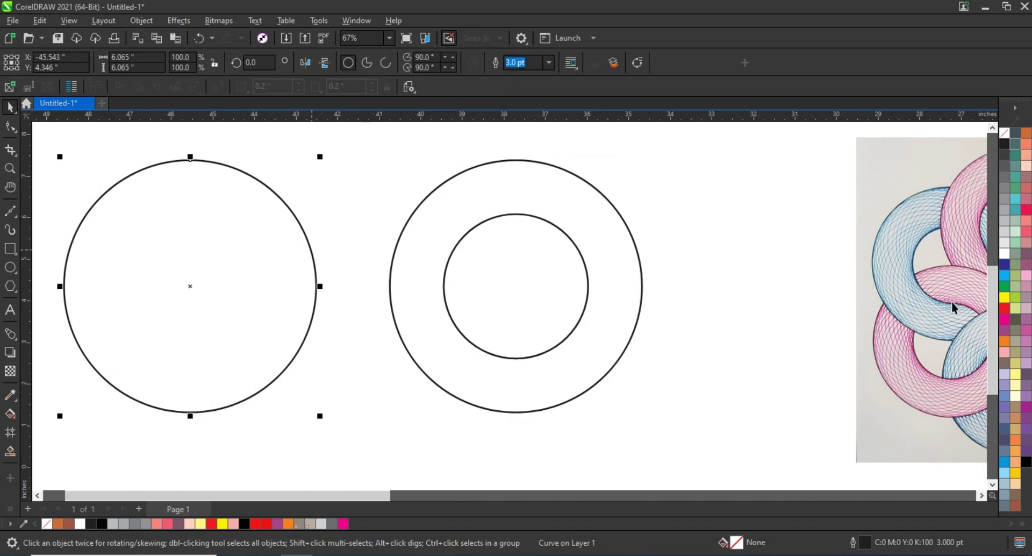
Give the spare circle a red 1.5 pt outline
right_click(1006, 311)
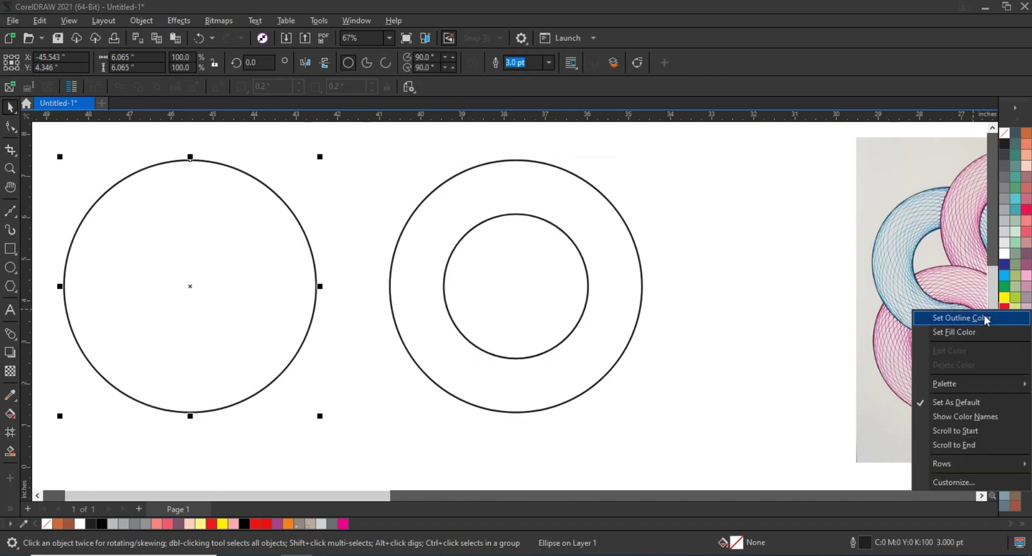
click(922, 319)
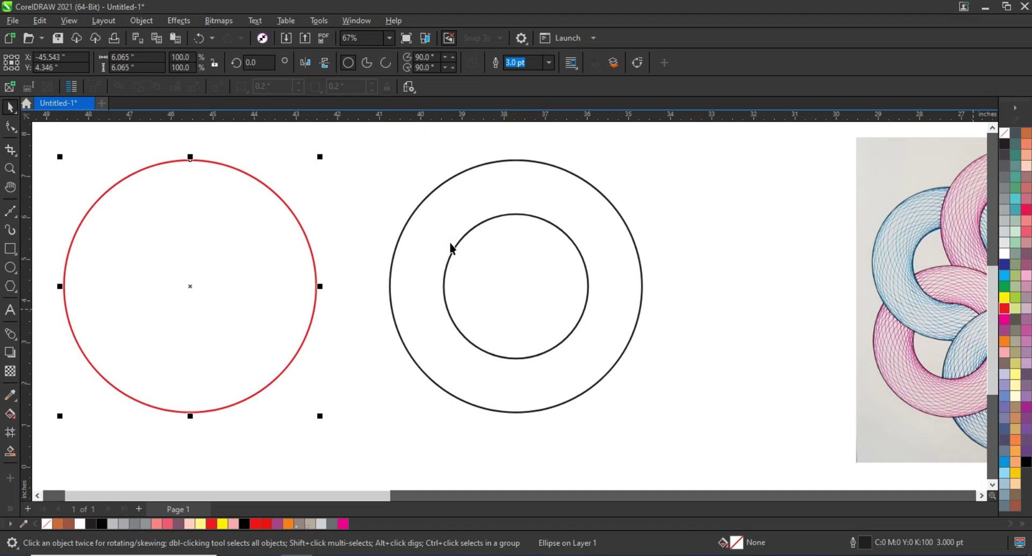
click(548, 62)
click(527, 128)
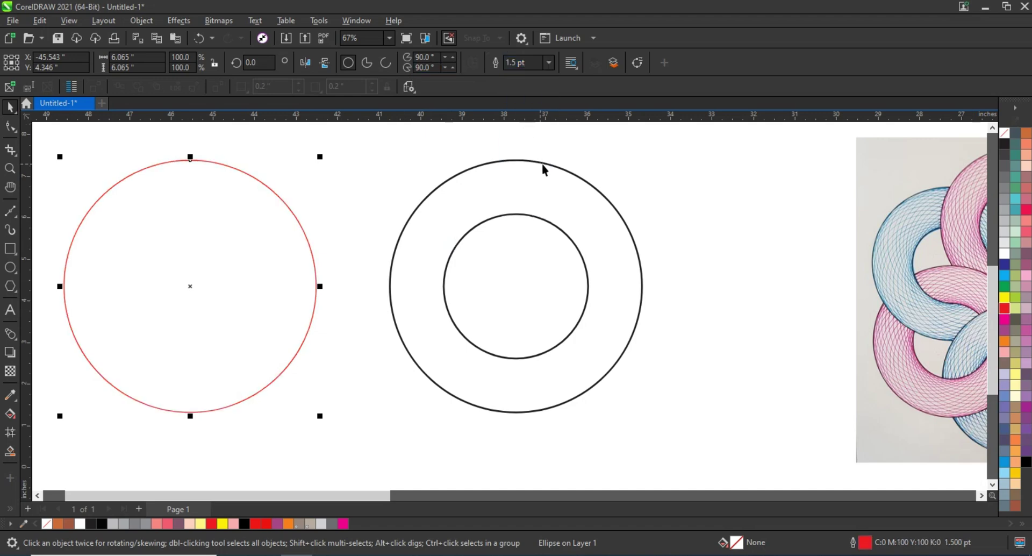
Squeeze the red circle into a tall ellipse, centred on the ring and narrowed to the hole's width
drag(321, 290, 286, 291)
shift+click(459, 242)
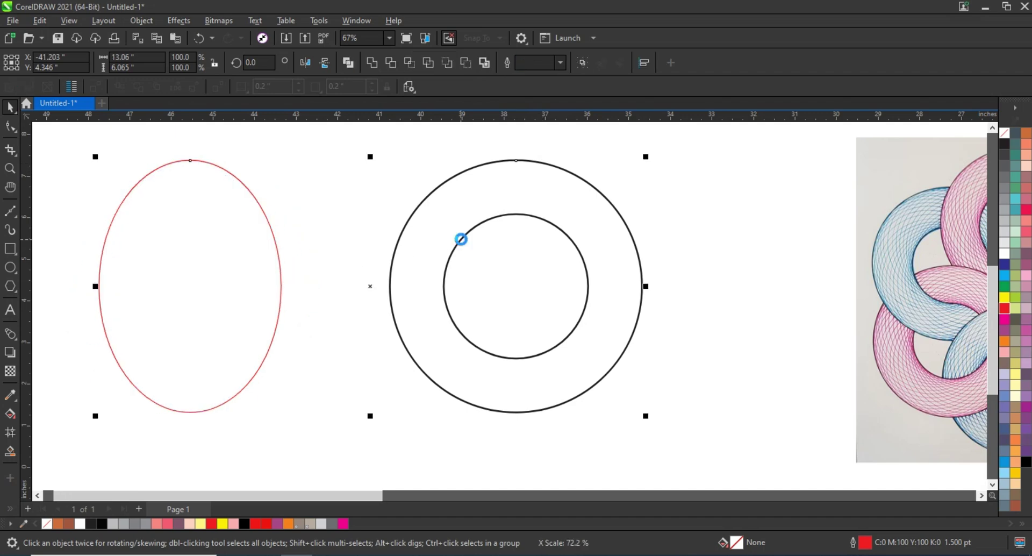
key(c)
click(609, 272)
drag(610, 290, 314, 277)
click(685, 235)
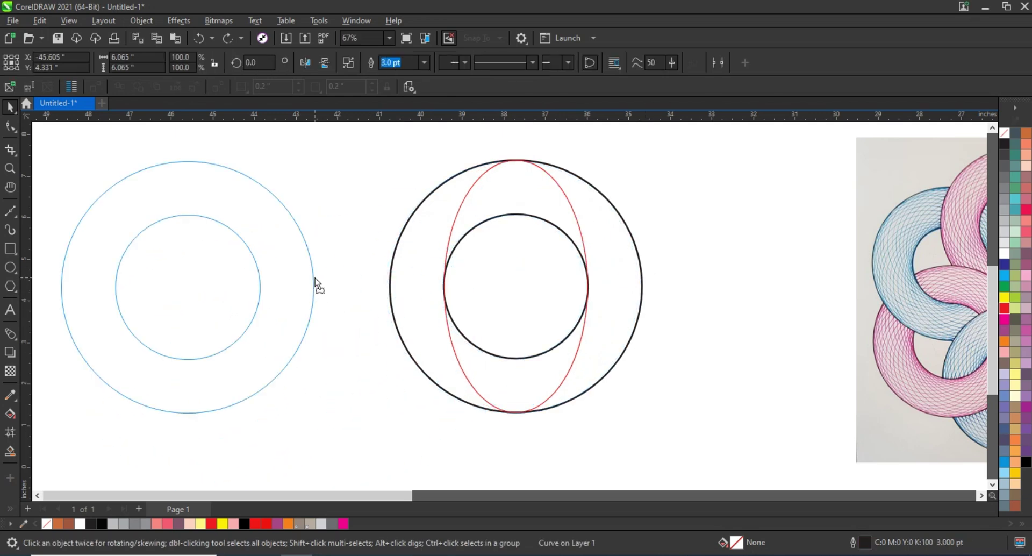
click(510, 162)
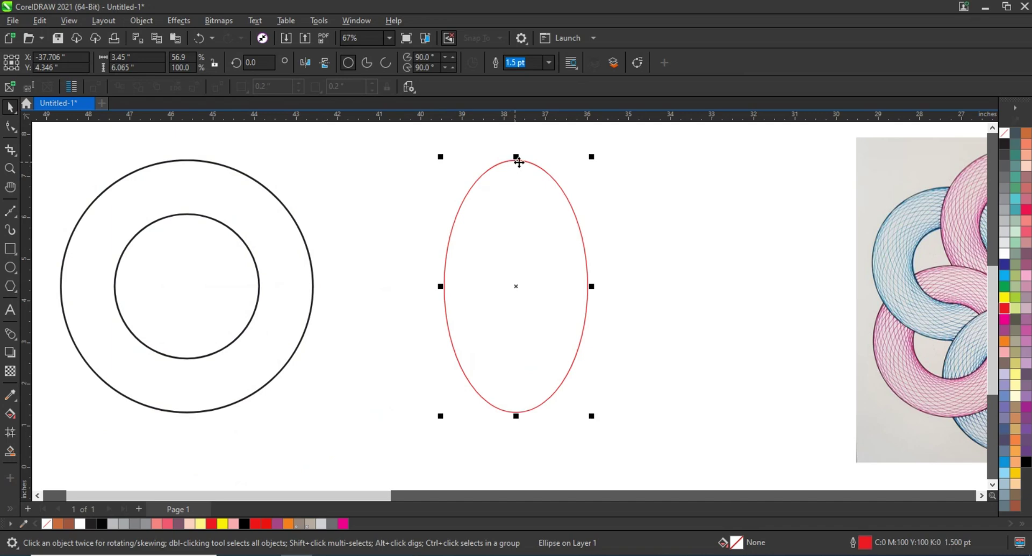
Rotate-duplicate the red ellipse slightly and repeat with Ctrl+R to fan copies around the centre
click(525, 162)
drag(593, 157, 642, 176)
key(ctrl+r)
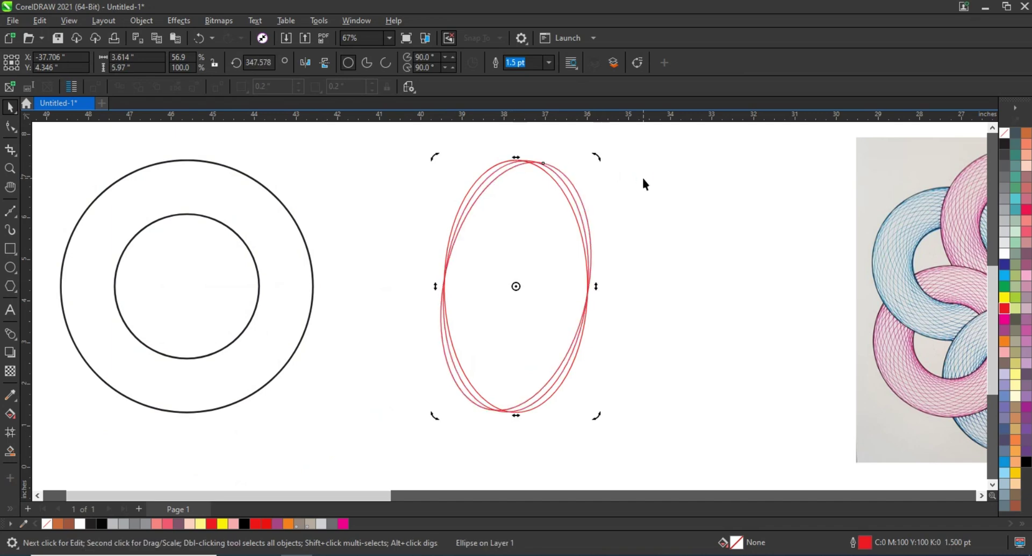
key(ctrl+r)
key(ctrl+r)
key(ctrl+r)
key(ctrl+r)
key(ctrl+r)
key(ctrl+r)
key(ctrl+r)
key(ctrl+r)
key(ctrl+r)
key(ctrl+r)
key(ctrl+r)
key(ctrl+r)
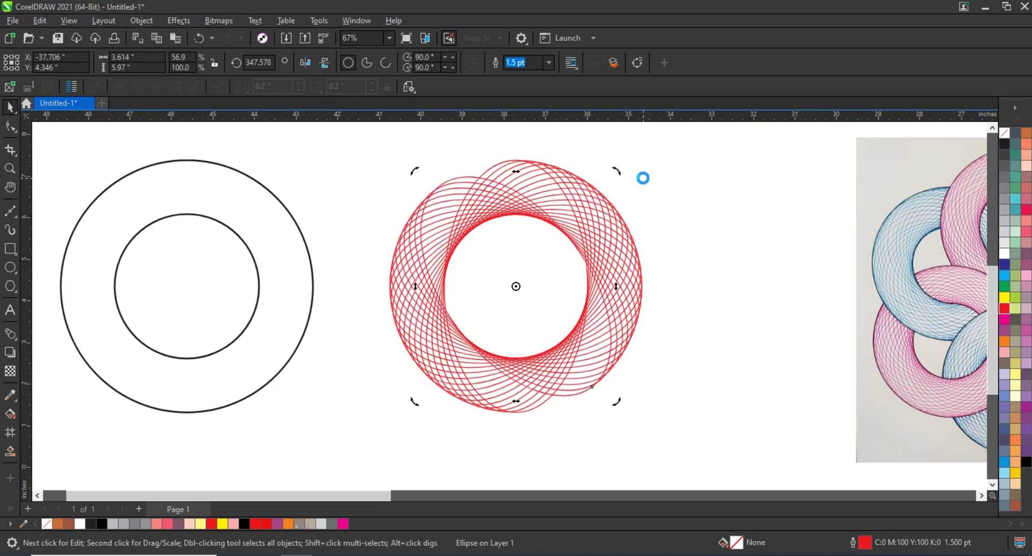
key(ctrl+r)
key(ctrl+r)
key(ctrl+r)
key(Escape)
Combine all 30 ellipse copies into one curve with a 1.0 pt outline
drag(348, 141, 672, 439)
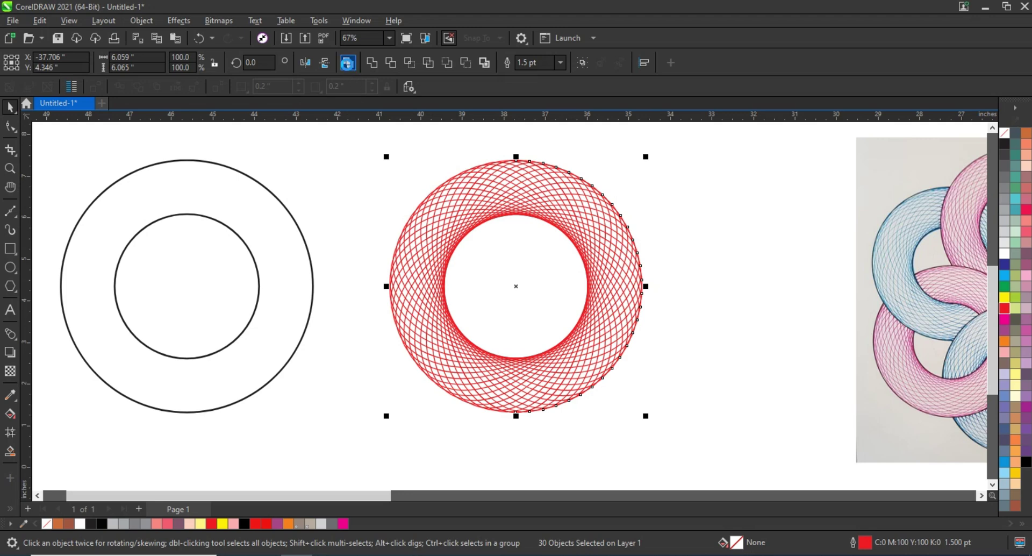
key(ctrl+l)
click(423, 67)
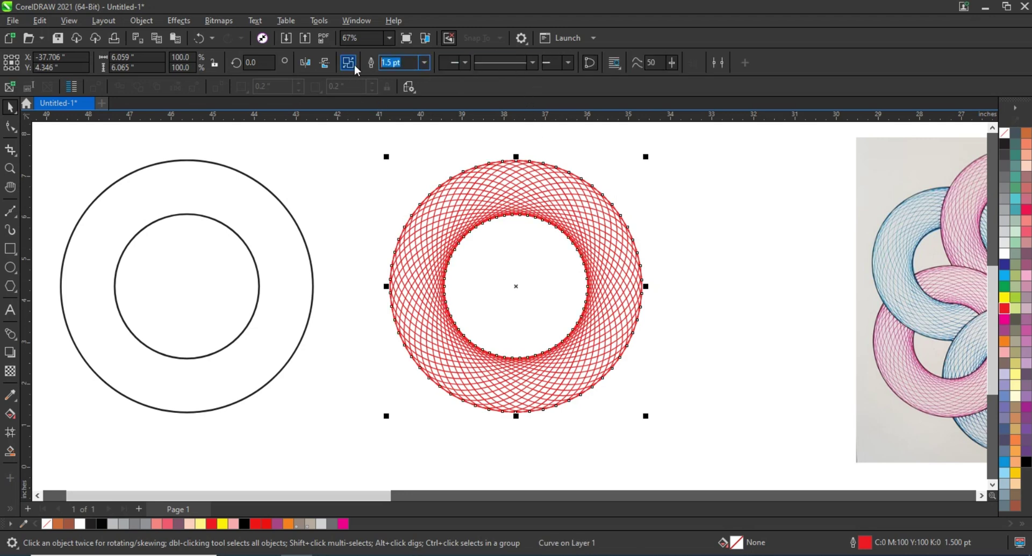
text(1)
key(Return)
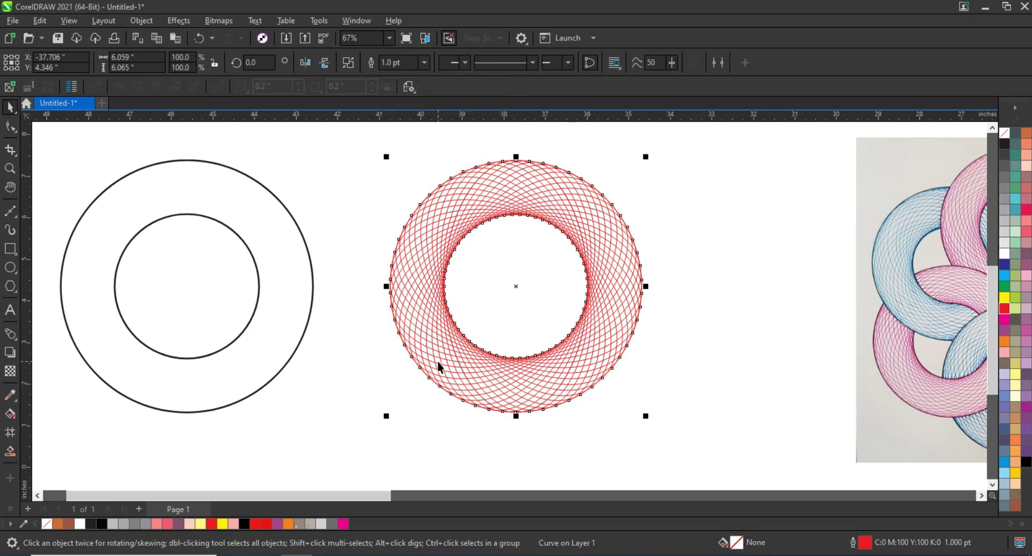
scroll(715, 341, down, 2)
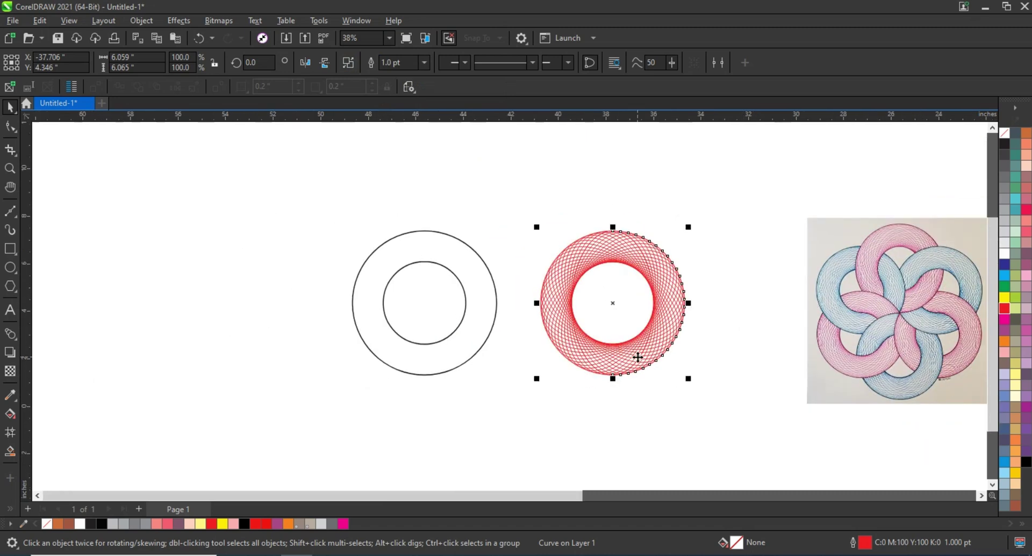
Place a copy of the red hatched ring at left and make its lines cyan
drag(637, 357, 232, 359)
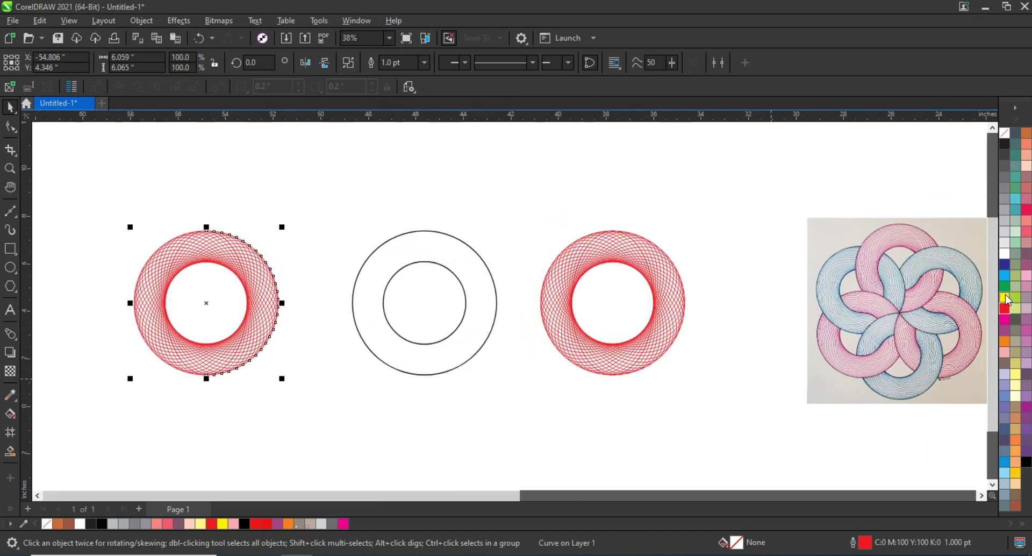
right_click(1005, 275)
click(895, 281)
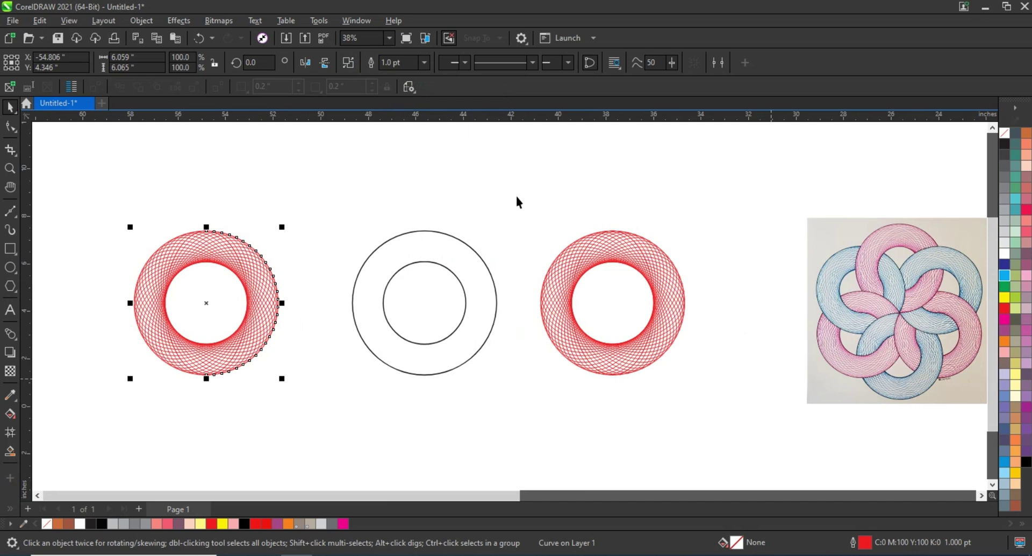
click(567, 256)
click(537, 223)
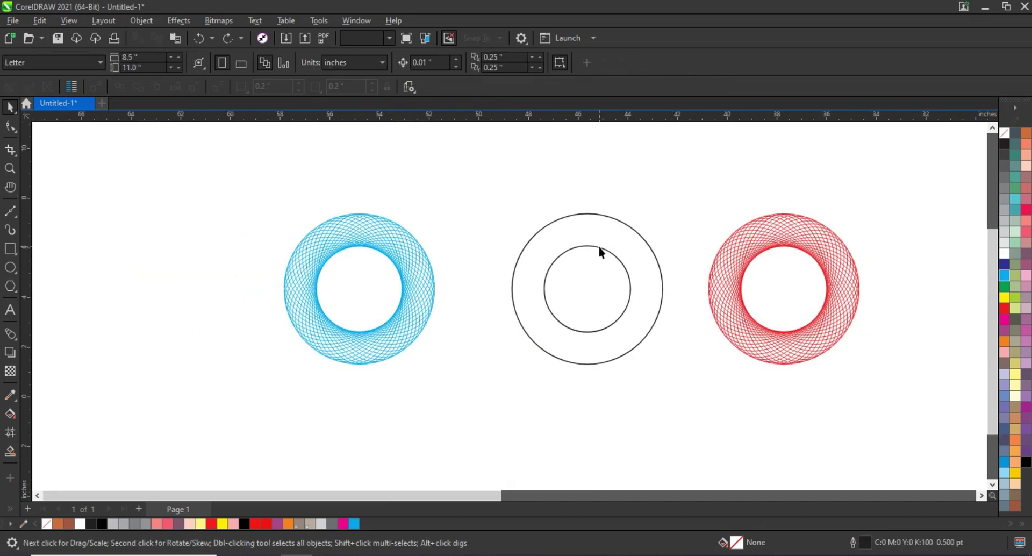
Copy the black ring to the left, centre the cyan ring on it, and PowerClip the cyan ring inside
drag(601, 253, 185, 253)
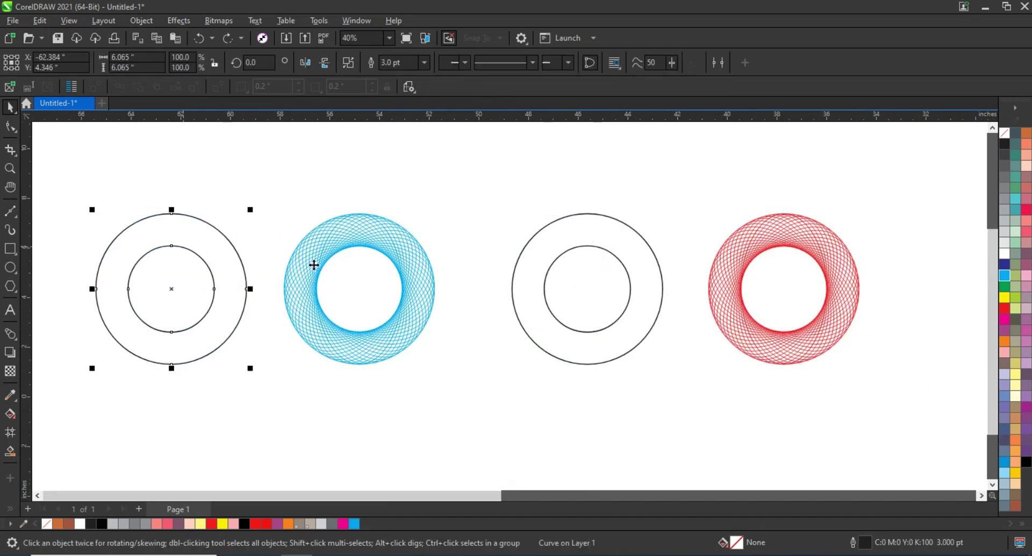
click(342, 251)
shift+click(188, 253)
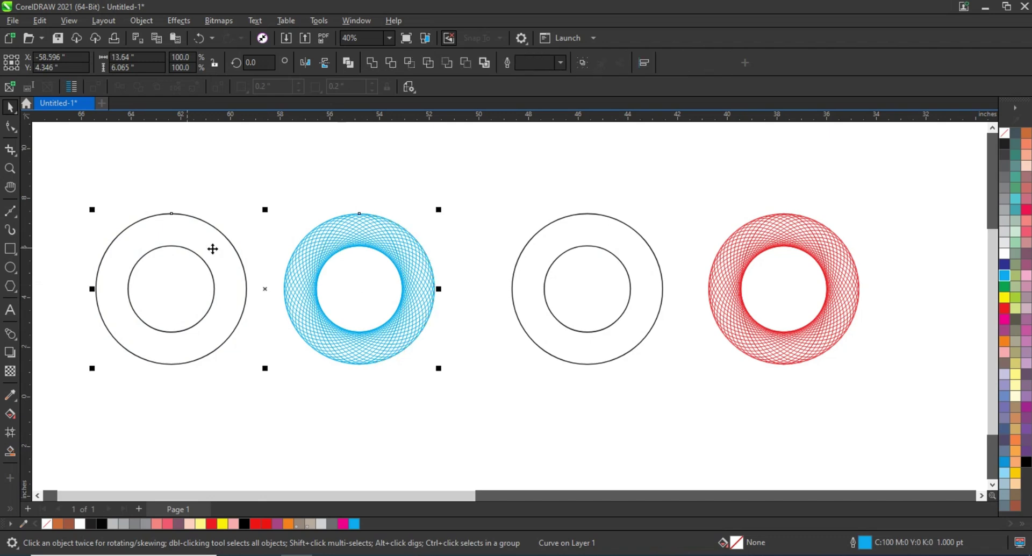
key(c)
click(188, 234)
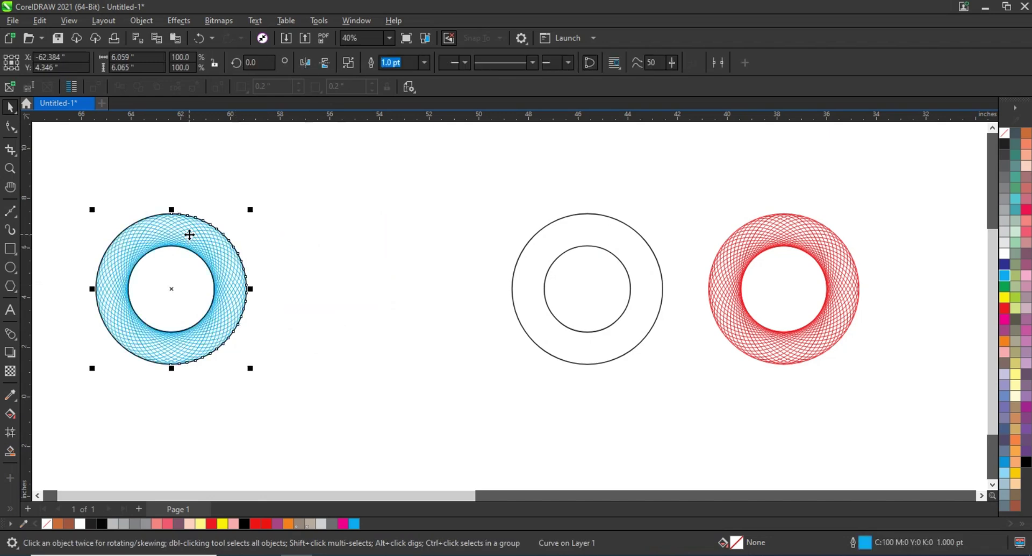
right_click(189, 235)
click(215, 237)
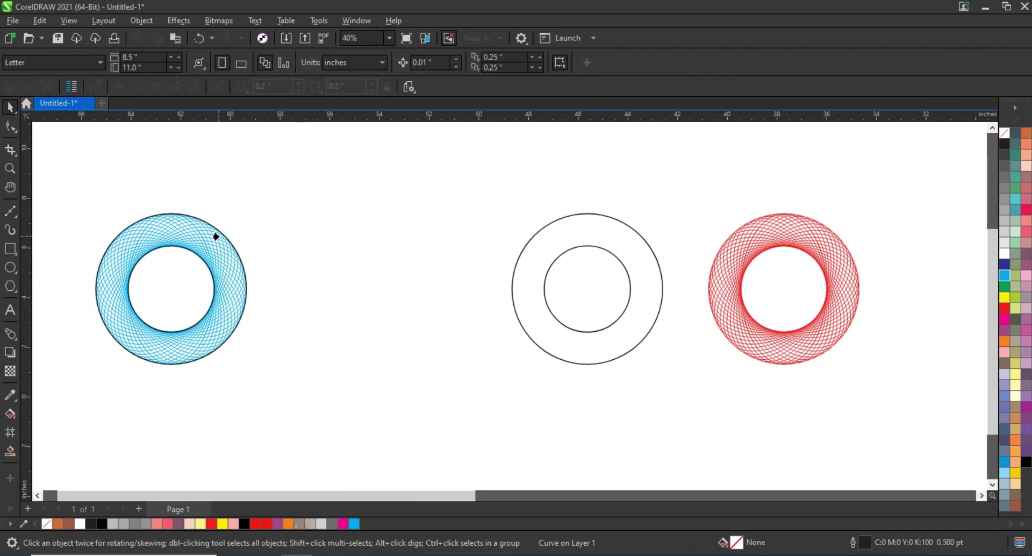
Centre the red hatched ring on the plain black ring frame
click(221, 232)
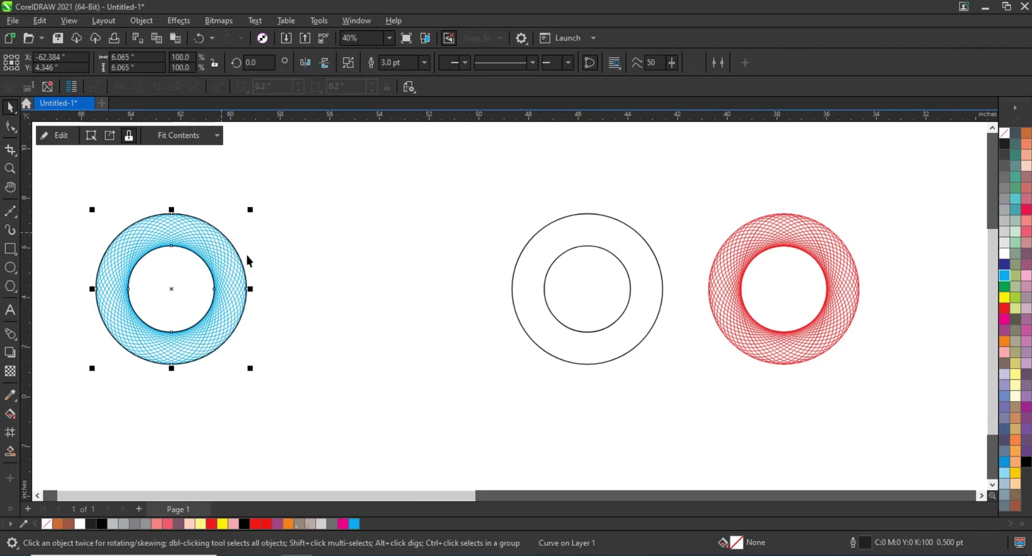
key(Escape)
click(619, 322)
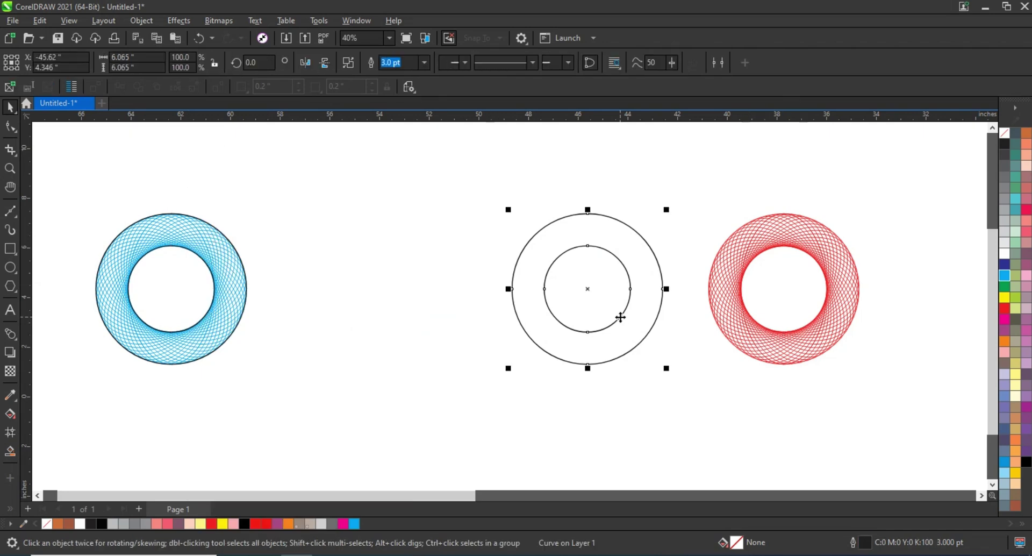
click(720, 338)
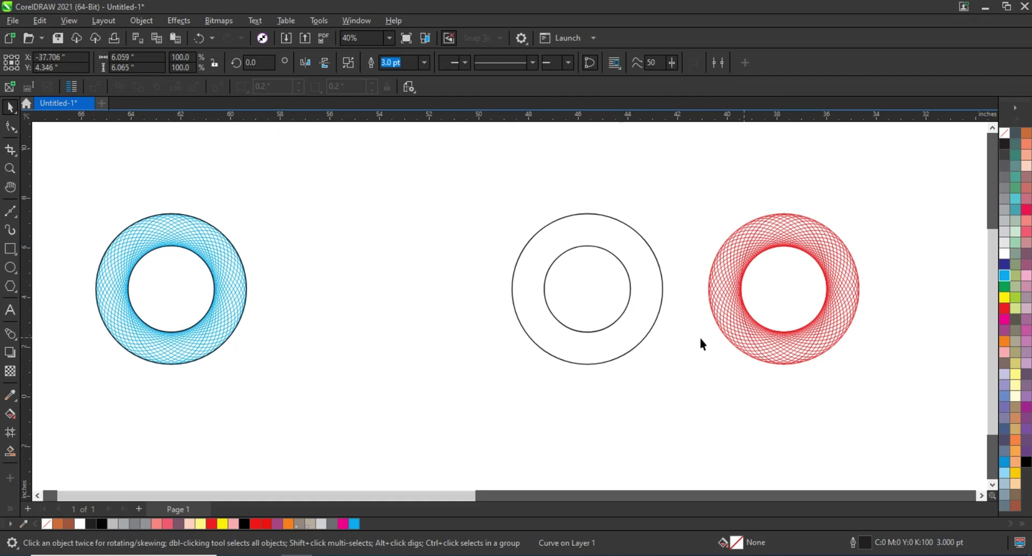
shift+click(642, 338)
key(c)
key(Escape)
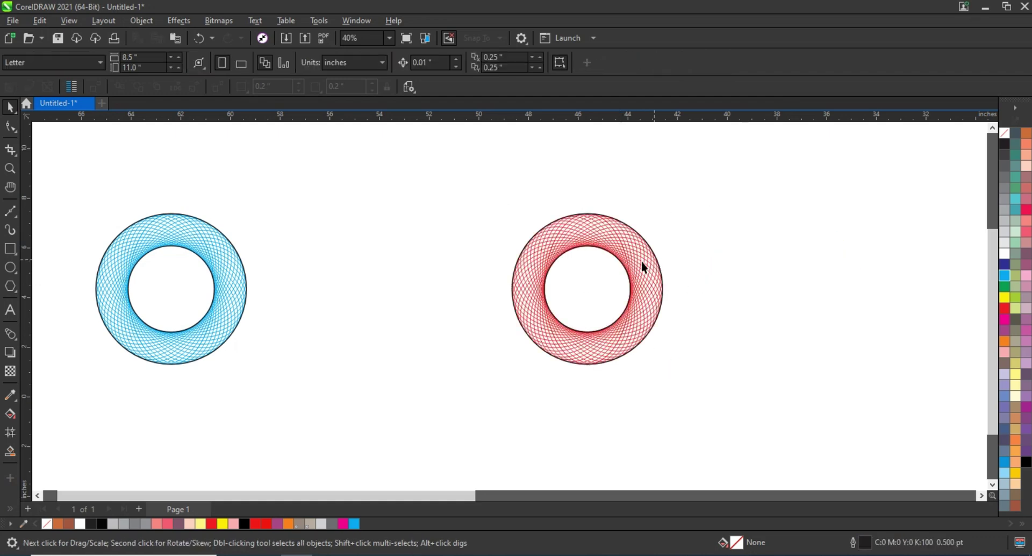
PowerClip the red hatched ring inside the plain ring frame
right_click(643, 266)
click(691, 327)
click(633, 230)
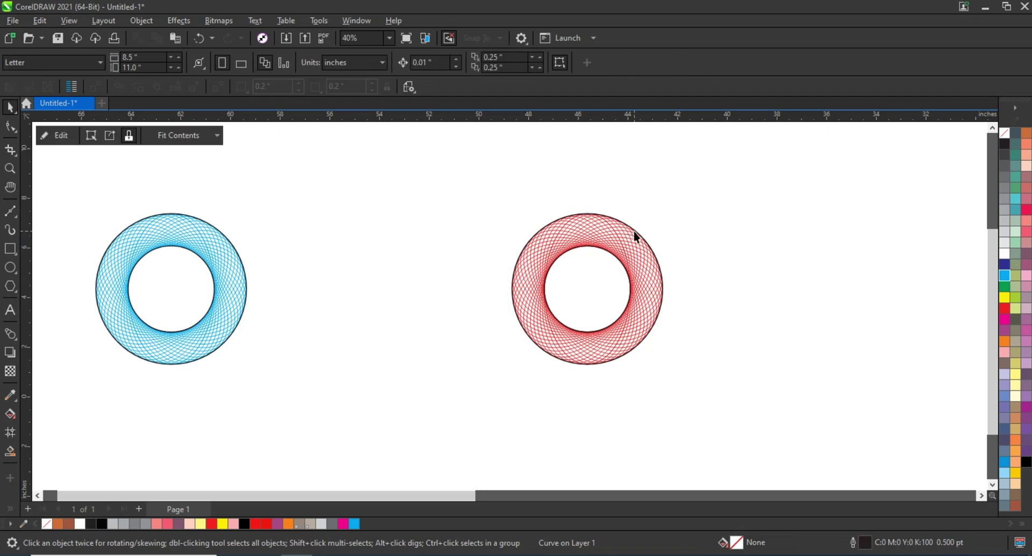
click(738, 266)
Move the cyan ring directly below the red ring so they touch
scroll(357, 238, down, 2)
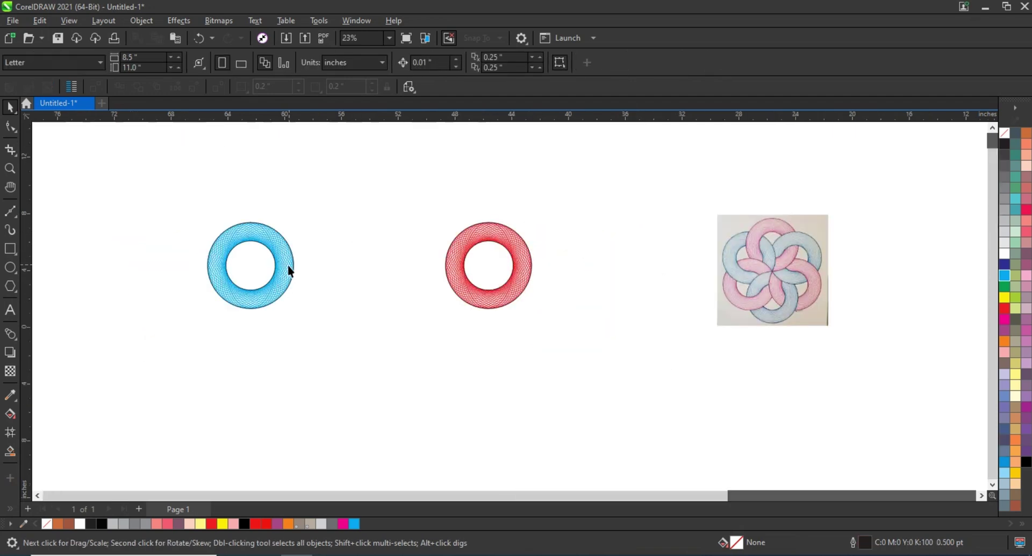
drag(288, 267, 513, 374)
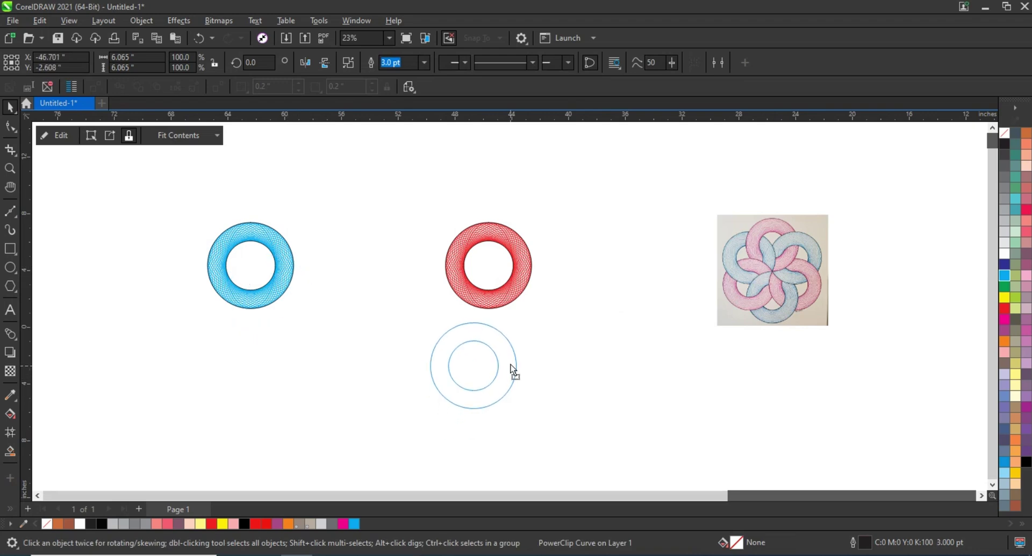
drag(511, 367, 525, 299)
shift+click(521, 287)
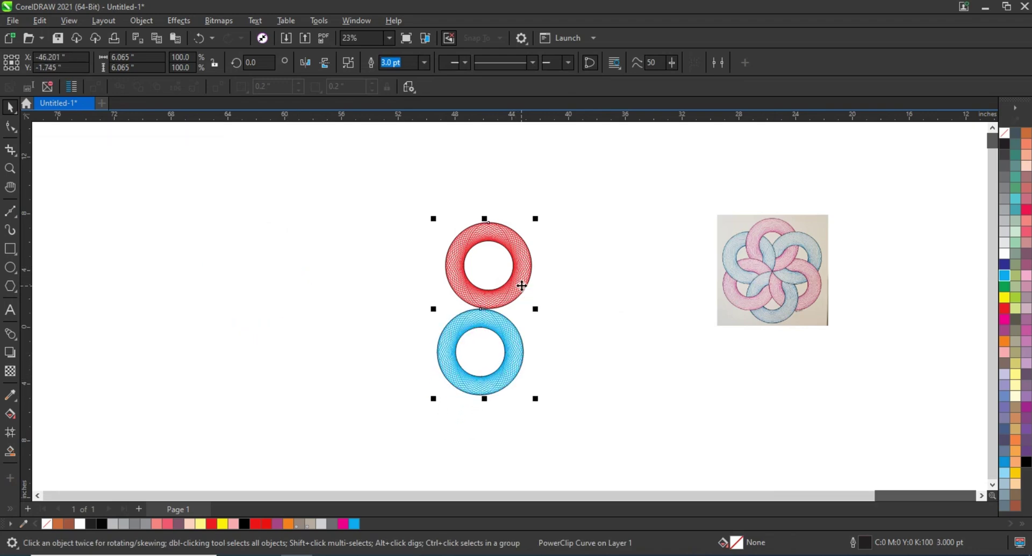
key(shift+F2)
click(676, 304)
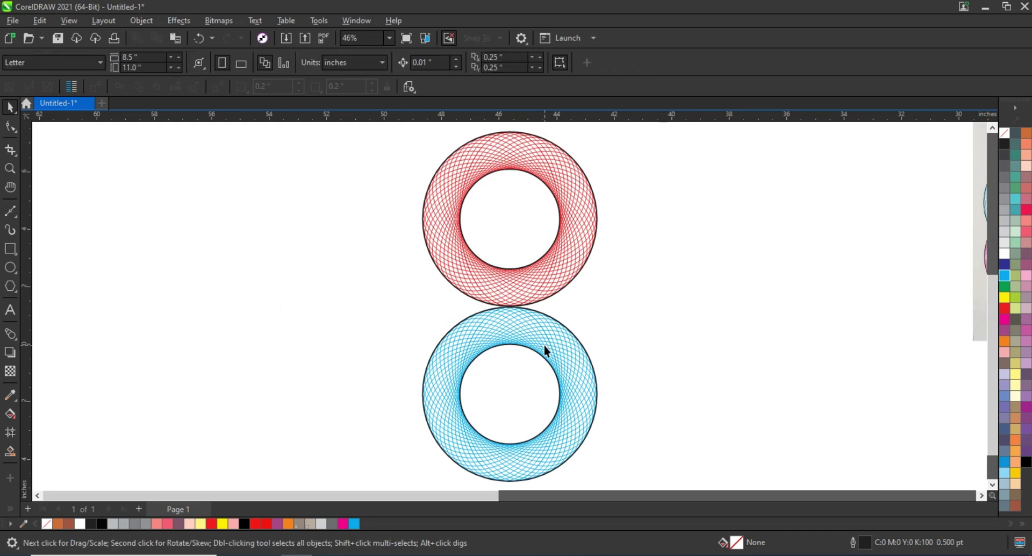
click(546, 350)
Rotate-copy the red-and-cyan ring pair to 300° about their touching point, repeat, and select all six rings
shift+click(582, 257)
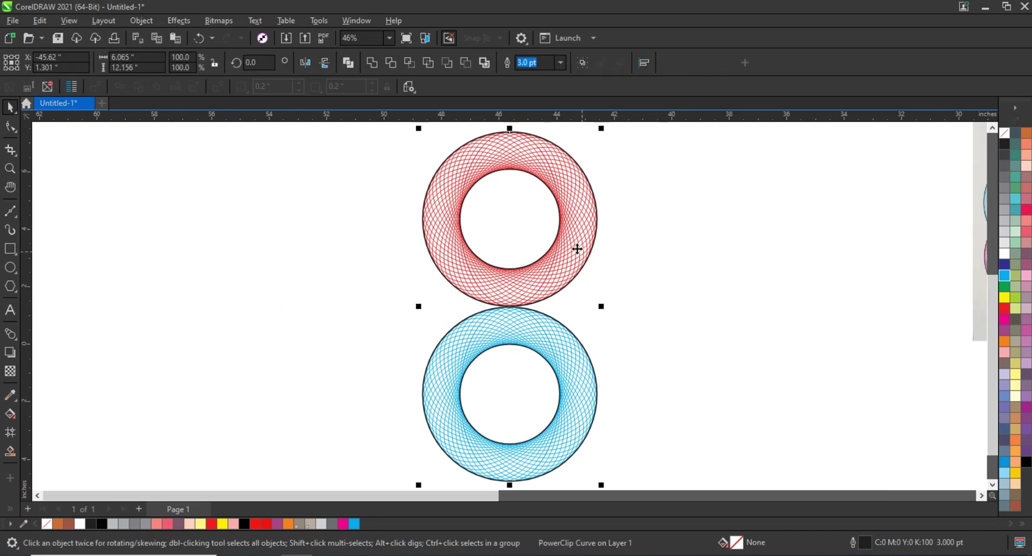
key(F4)
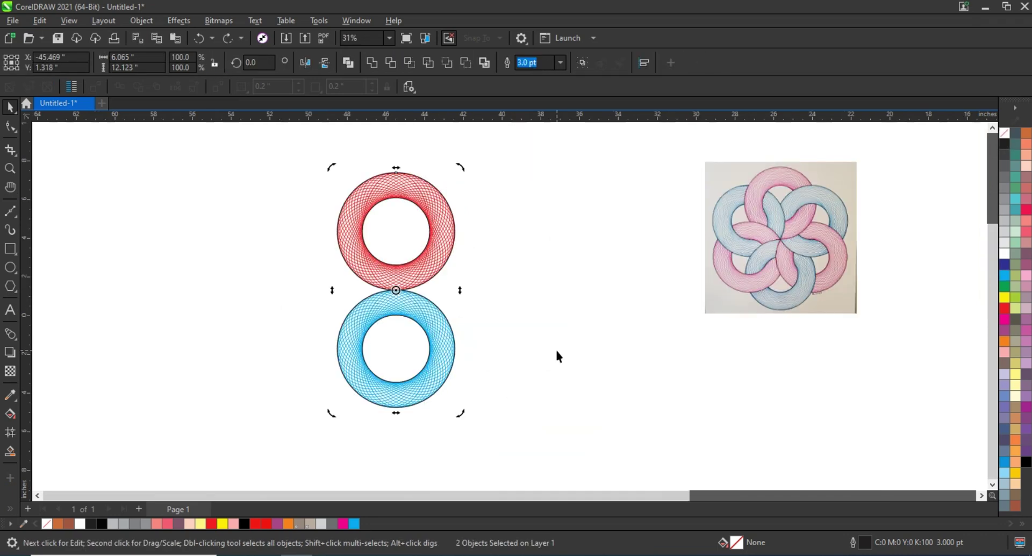
drag(463, 170, 522, 285)
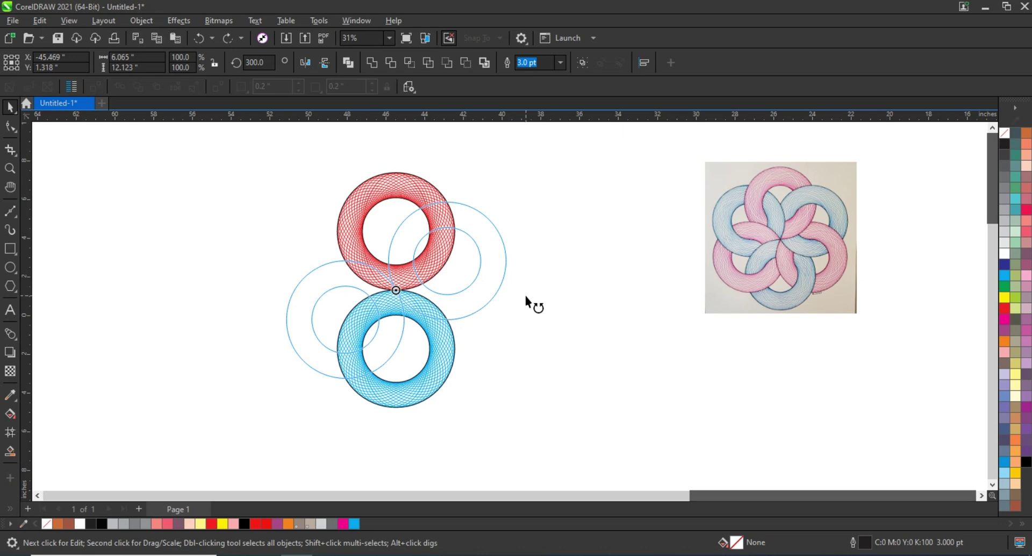
drag(525, 295, 540, 287)
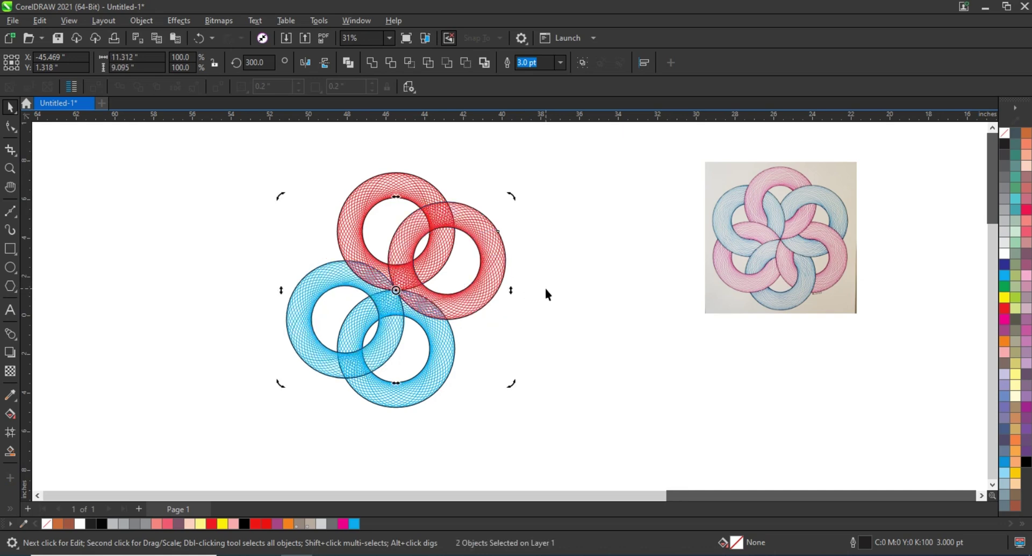
key(ctrl+r)
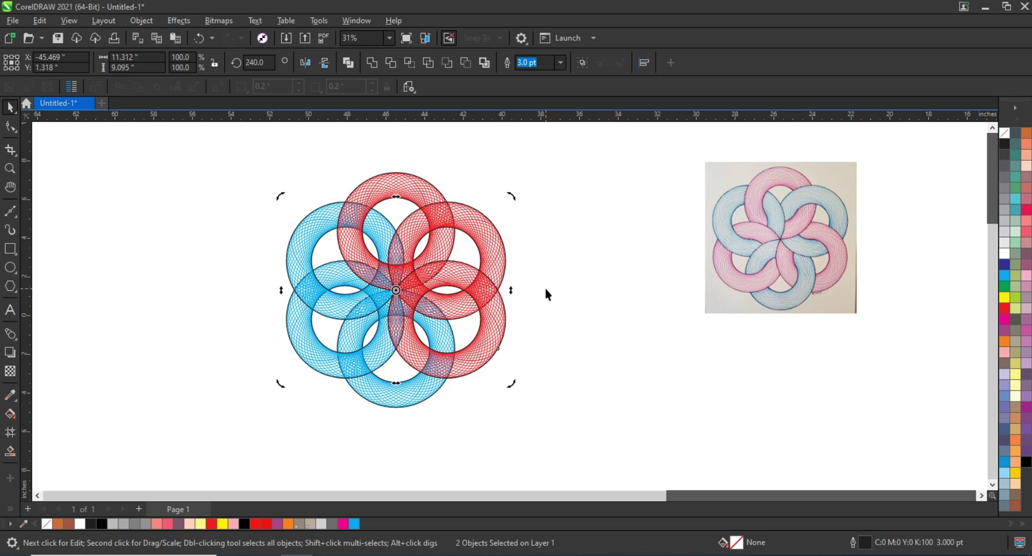
click(528, 296)
drag(217, 150, 556, 420)
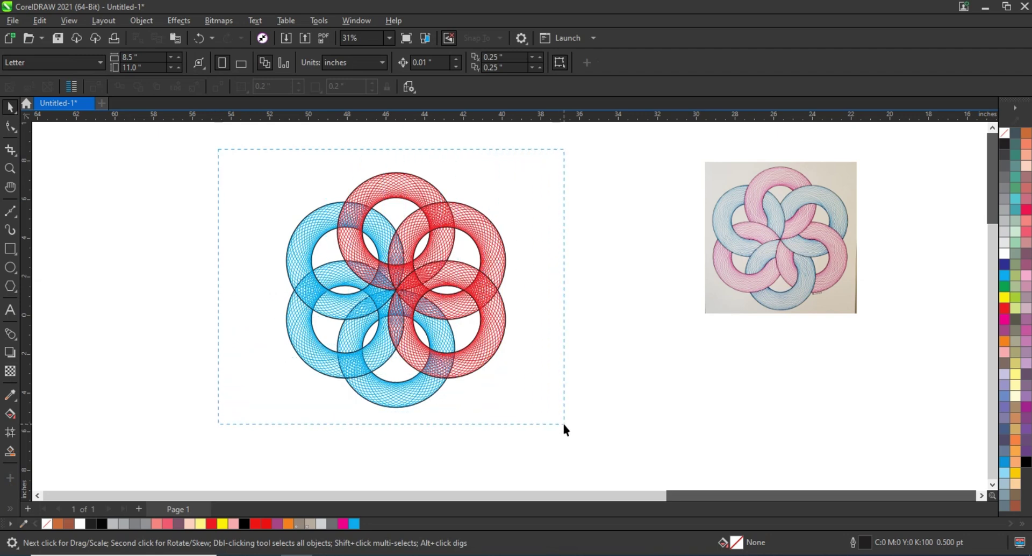
drag(556, 419, 563, 421)
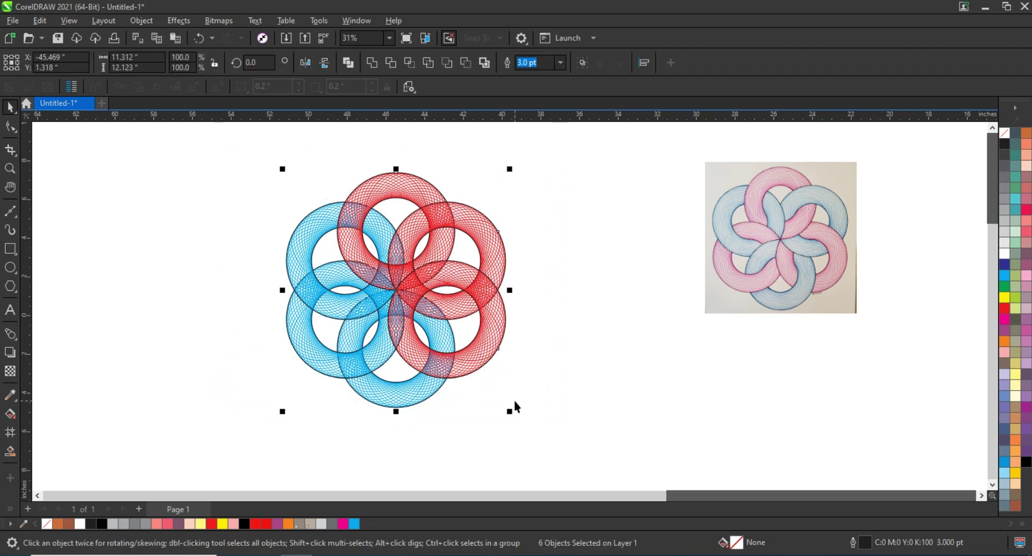
Change the upper-right ring's clipped hatch lines to cyan
click(480, 266)
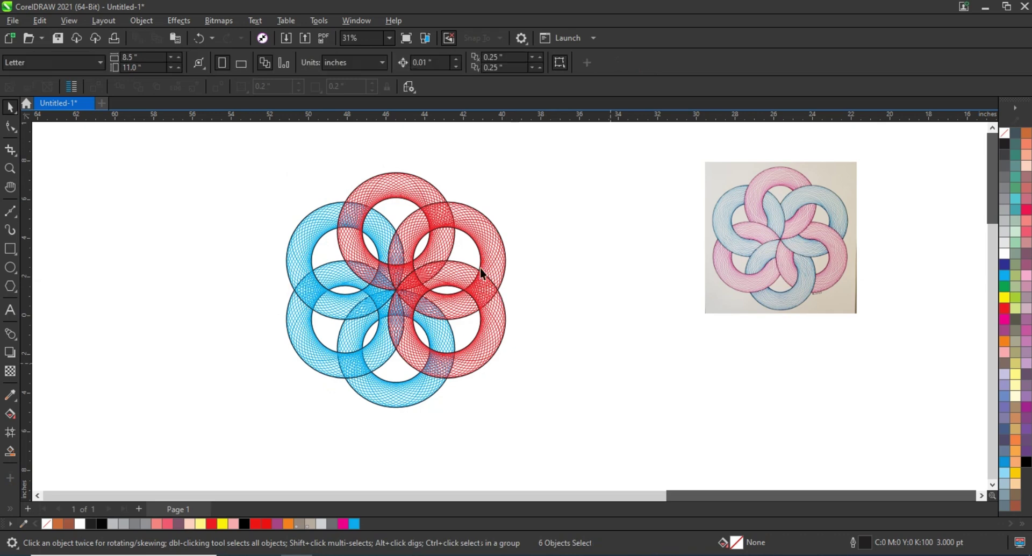
right_click(487, 239)
click(534, 176)
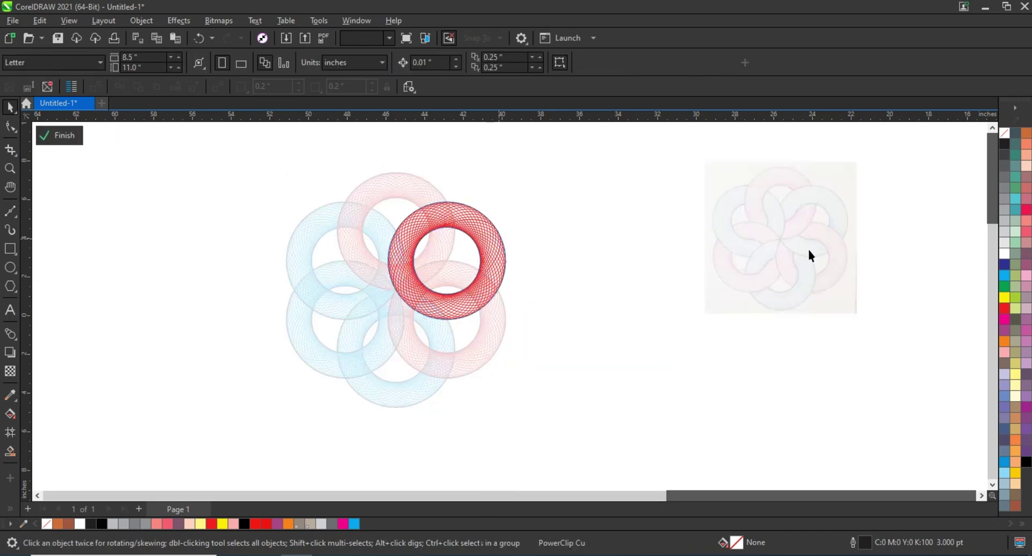
right_click(1007, 275)
click(1001, 284)
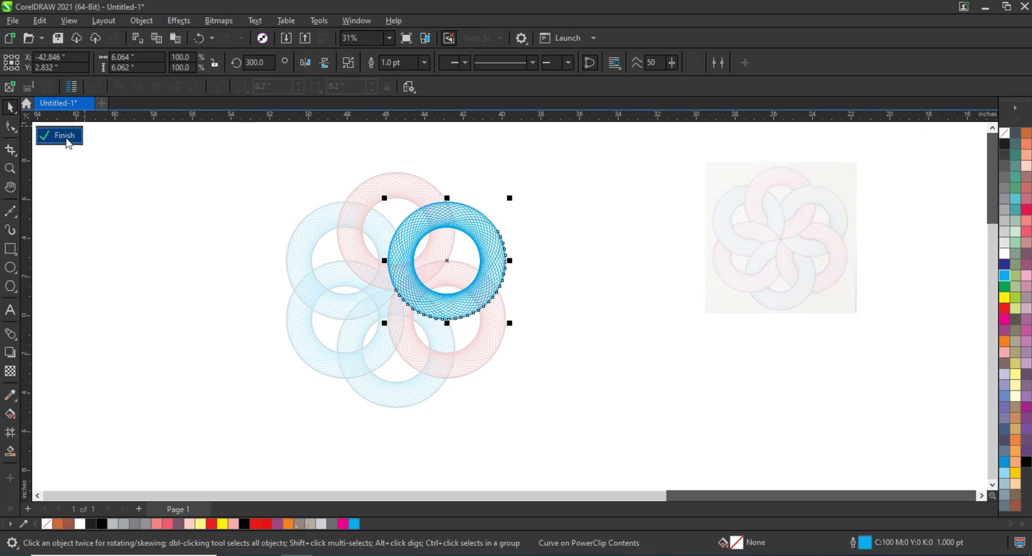
click(60, 135)
click(596, 285)
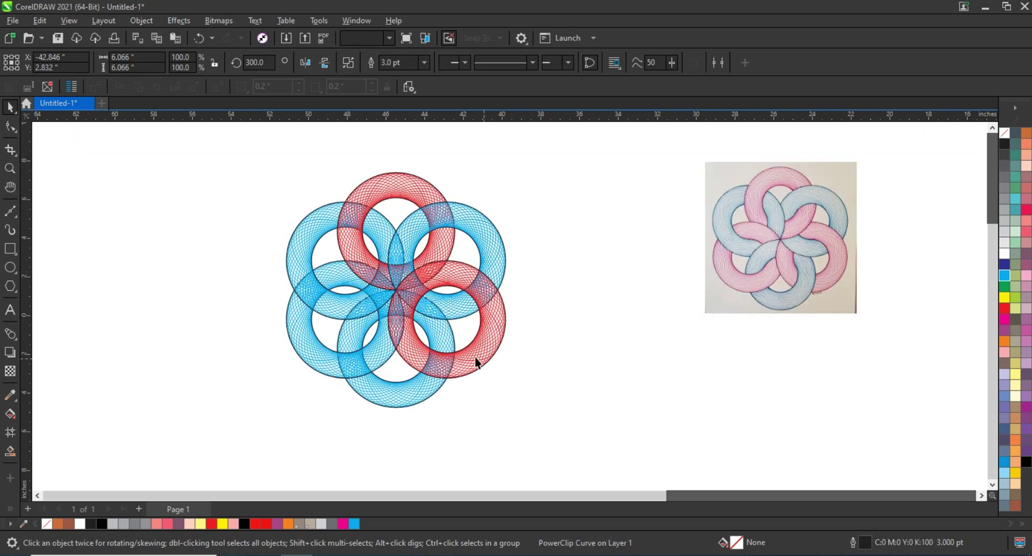
Change the lower-left ring's clipped hatch lines to red
click(316, 356)
right_click(316, 356)
click(365, 200)
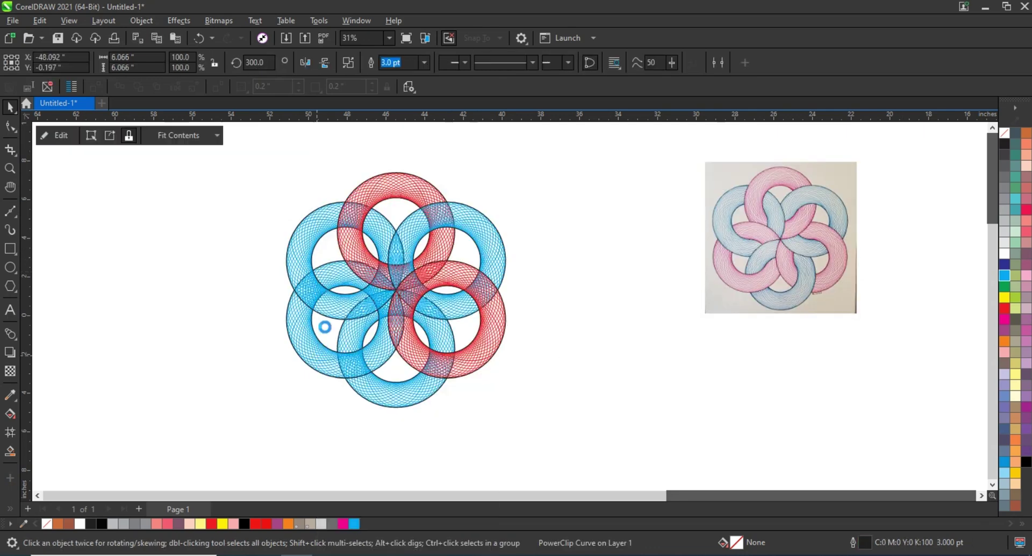
click(324, 349)
right_click(1005, 309)
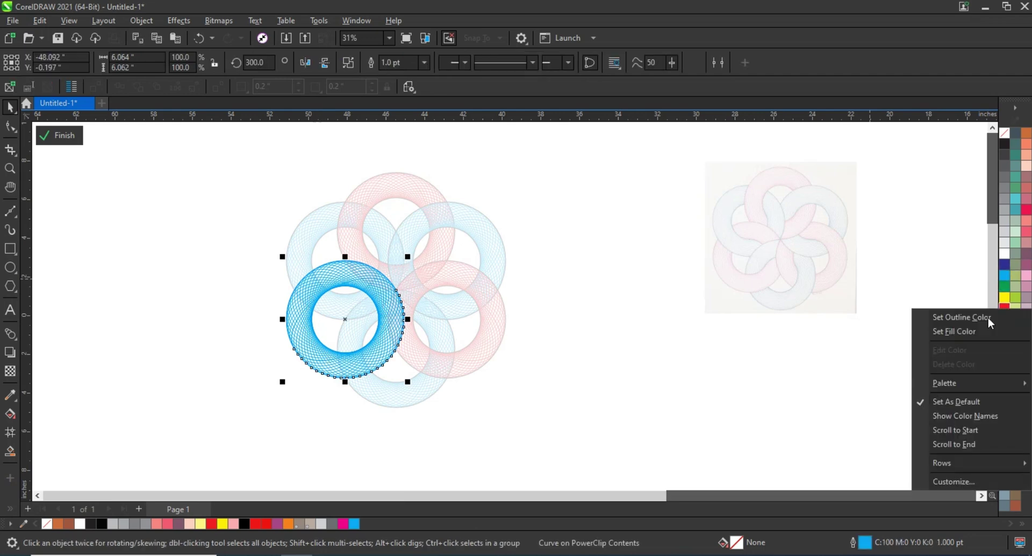
click(962, 318)
click(59, 135)
click(221, 215)
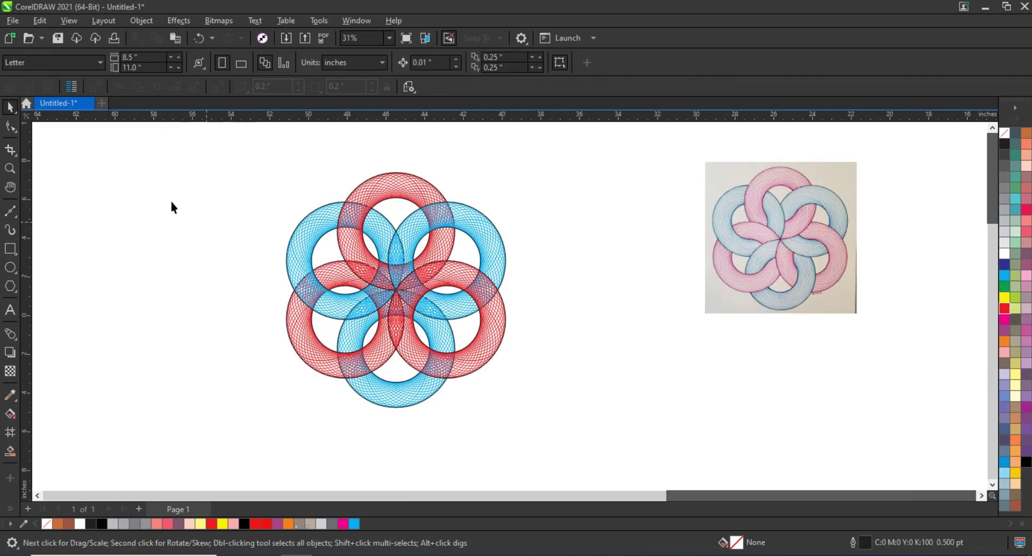
Move the rosette up and right toward the reference and zoom in on both
drag(479, 361, 613, 321)
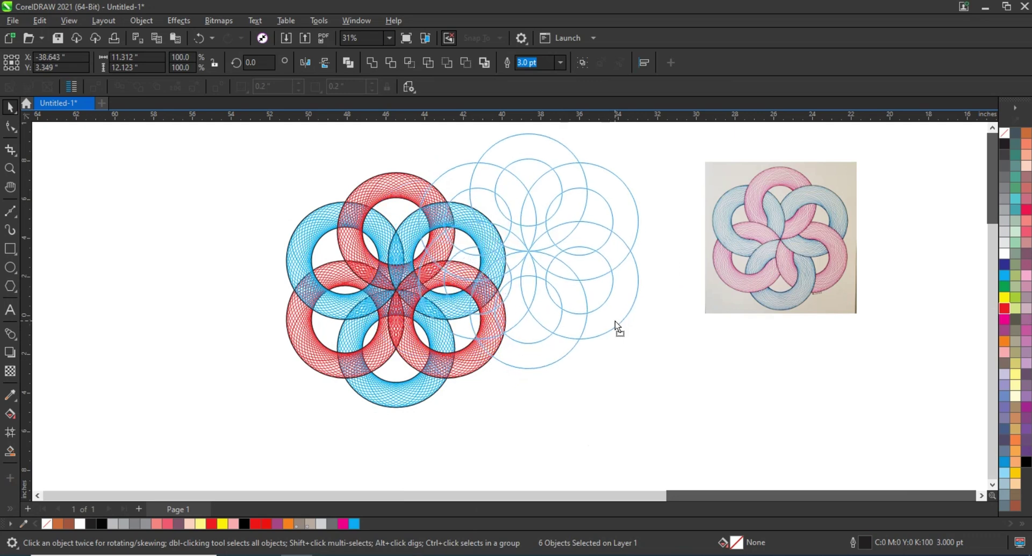
click(10, 168)
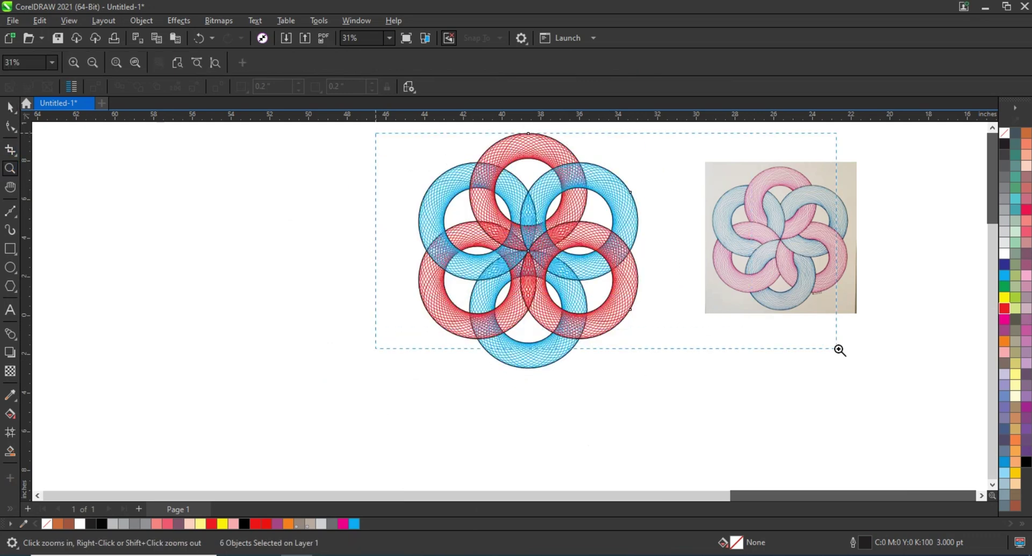
drag(375, 133, 877, 369)
click(9, 107)
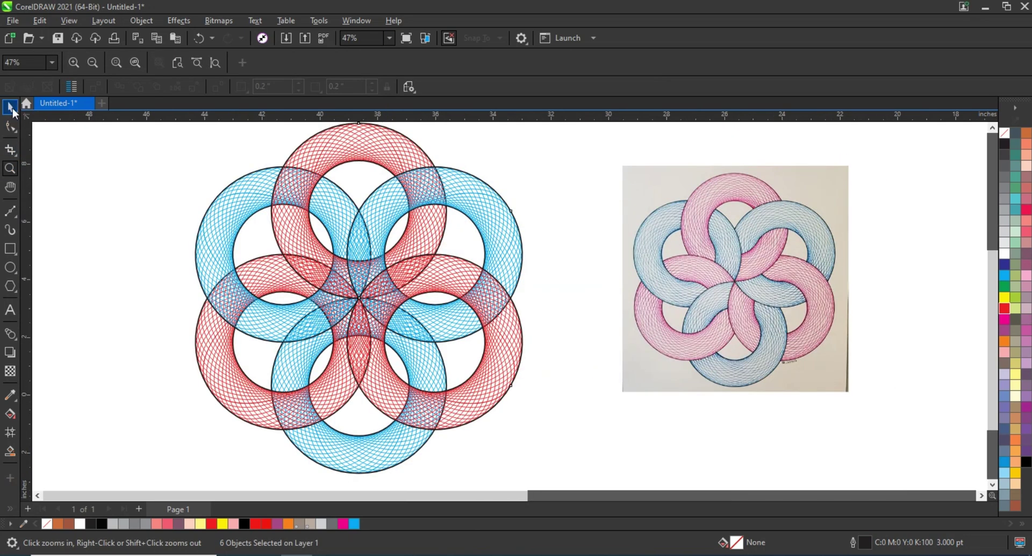
click(114, 186)
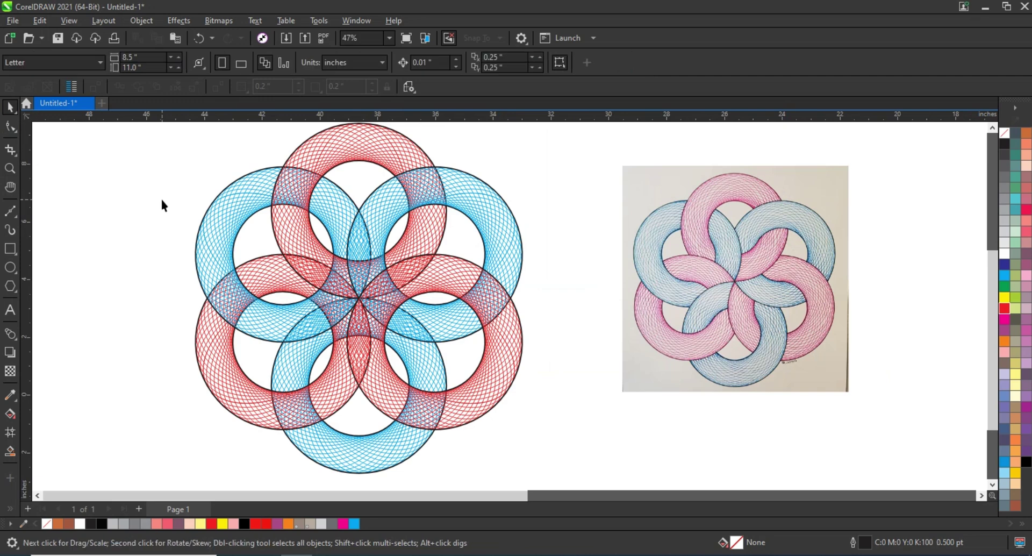
Smart Fill a red-blue ring overlap, select it with a ring, then delete the black patch
click(10, 451)
click(417, 199)
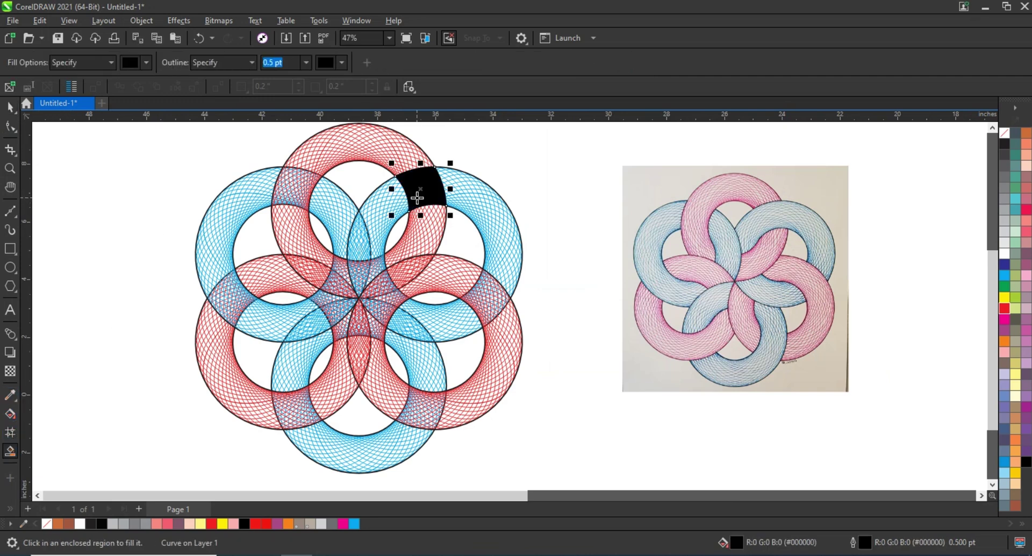
click(10, 107)
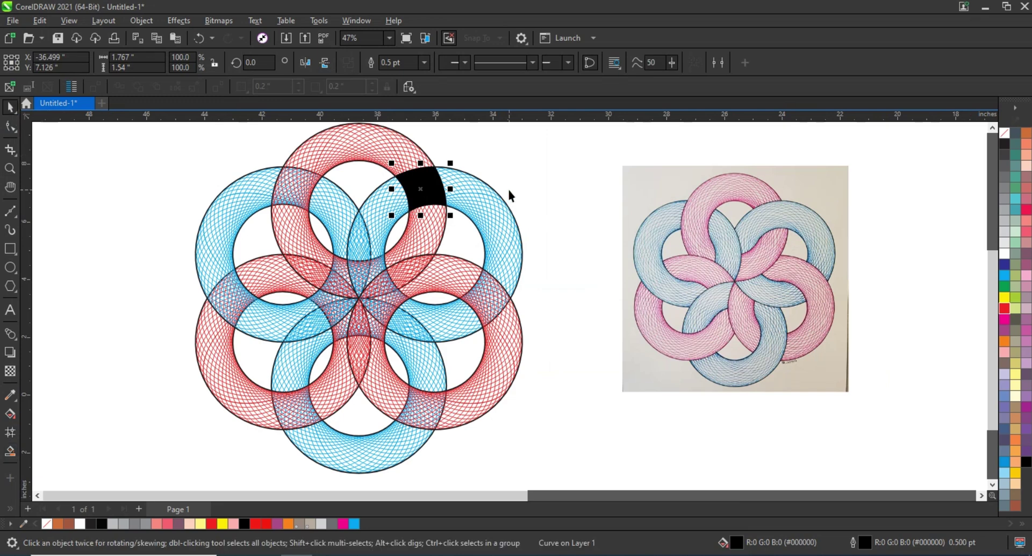
shift+click(414, 160)
key(Delete)
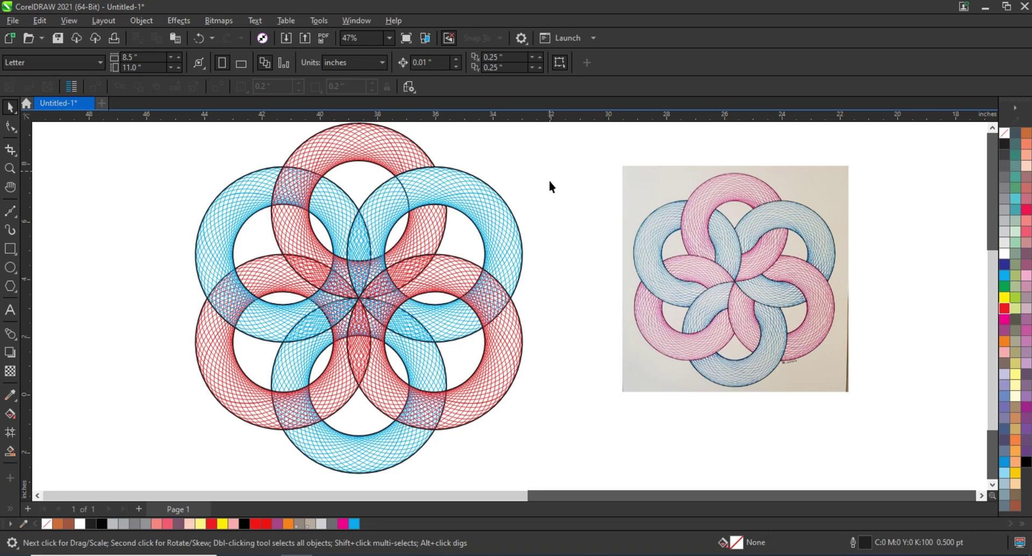
Smart Fill where the top red ring crosses the blue ring, trim the blue away, and delete the patch
click(10, 452)
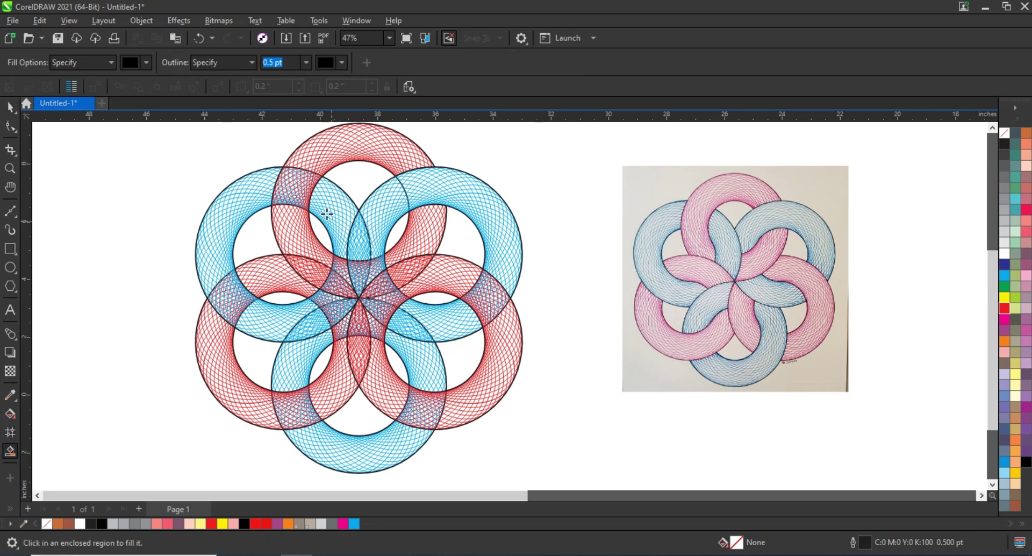
click(303, 188)
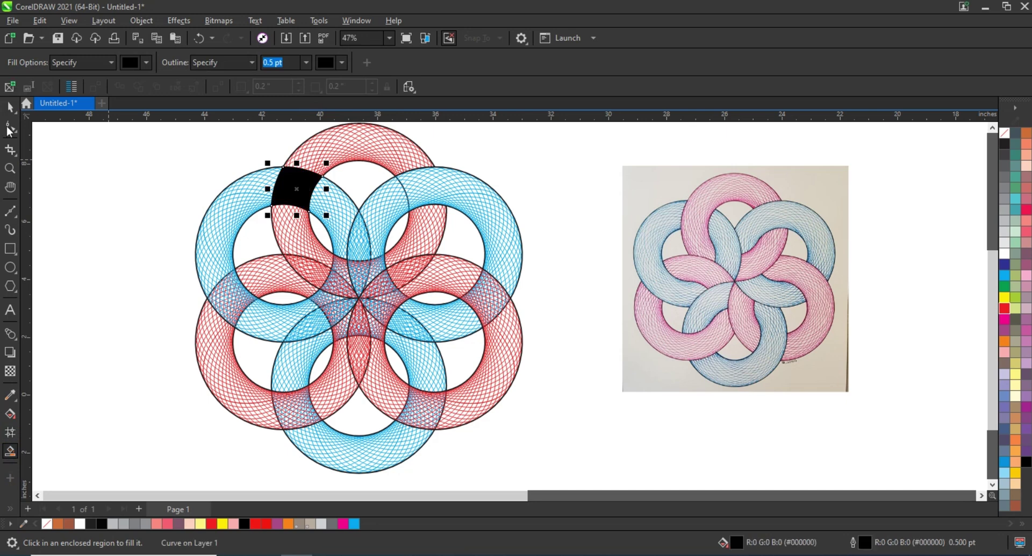
click(10, 106)
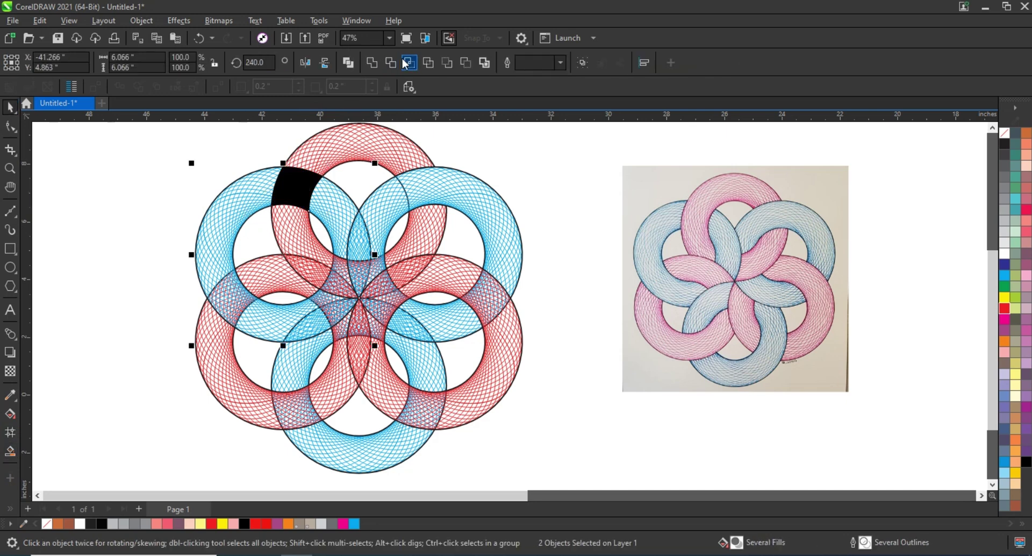
click(301, 189)
key(Delete)
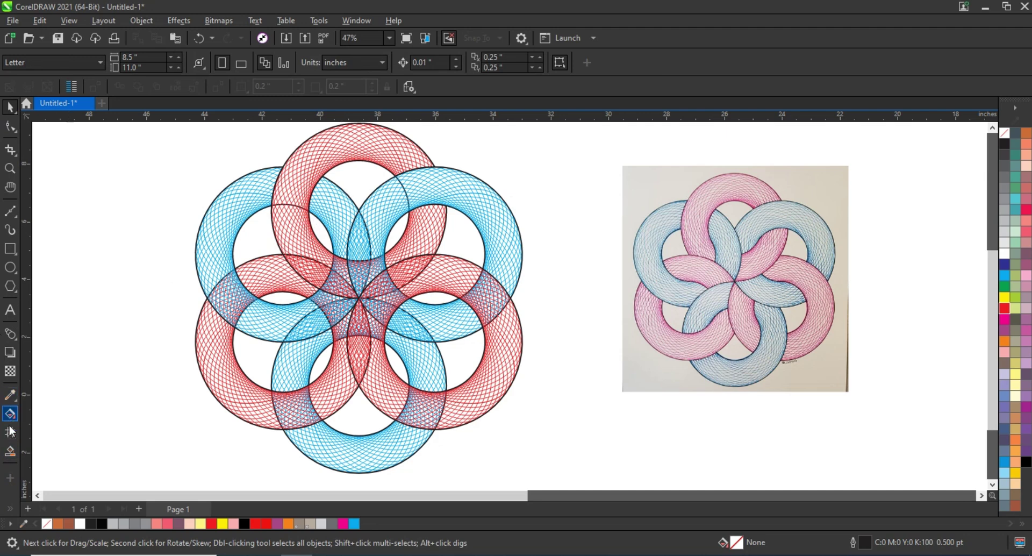
Trim where the red ring crosses the upper-right blue ring, then remove the helper patch
click(10, 452)
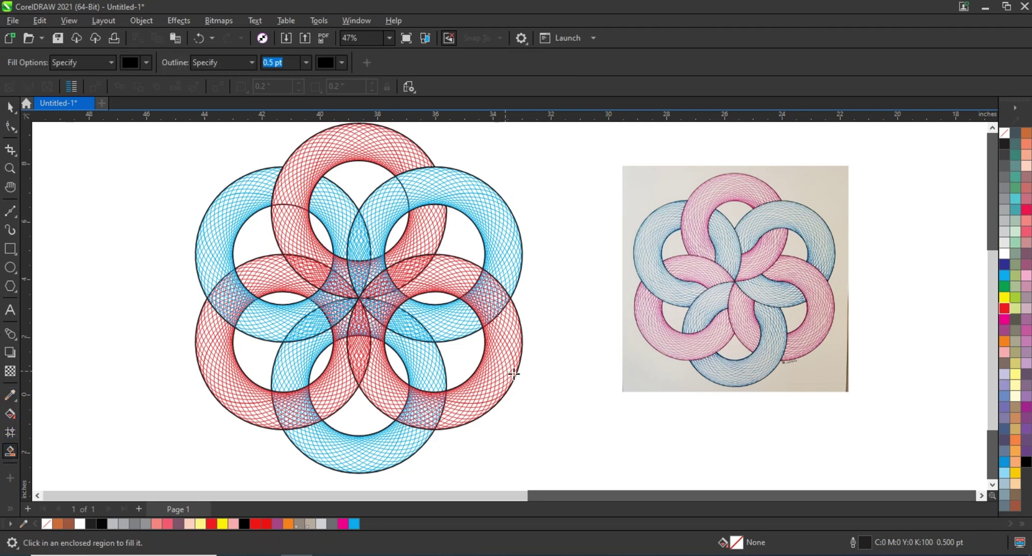
click(483, 295)
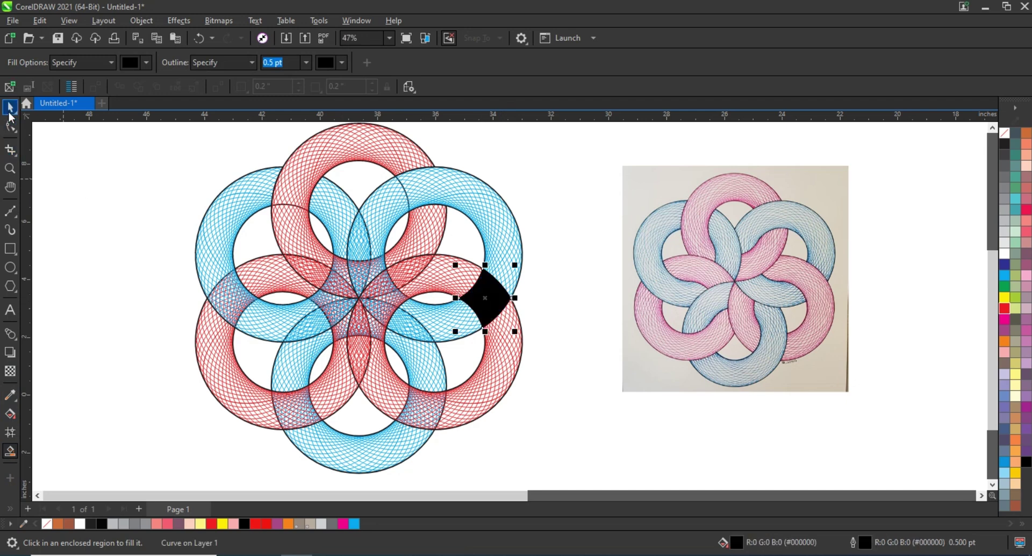
key(space)
shift+click(495, 228)
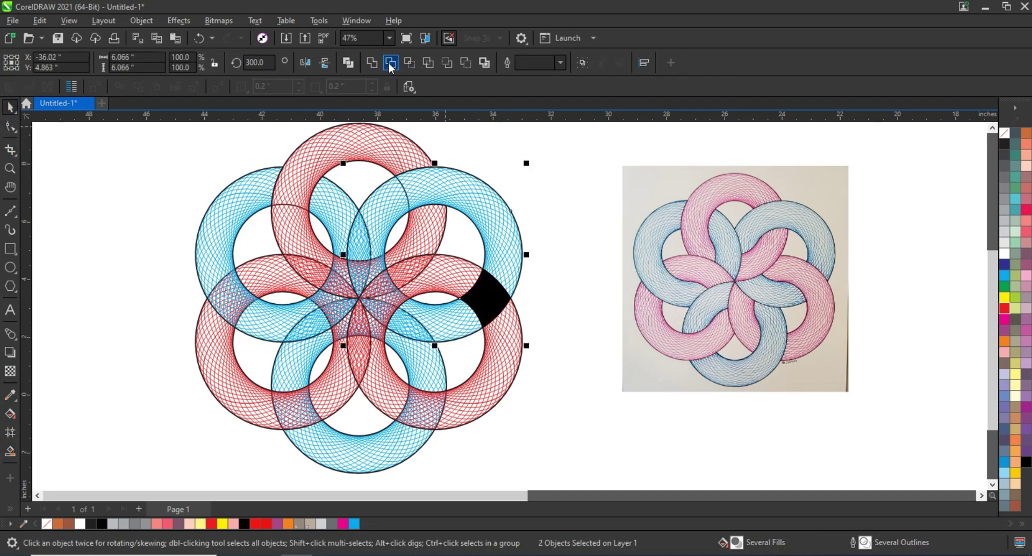
key(Tab)
key(ctrl+z)
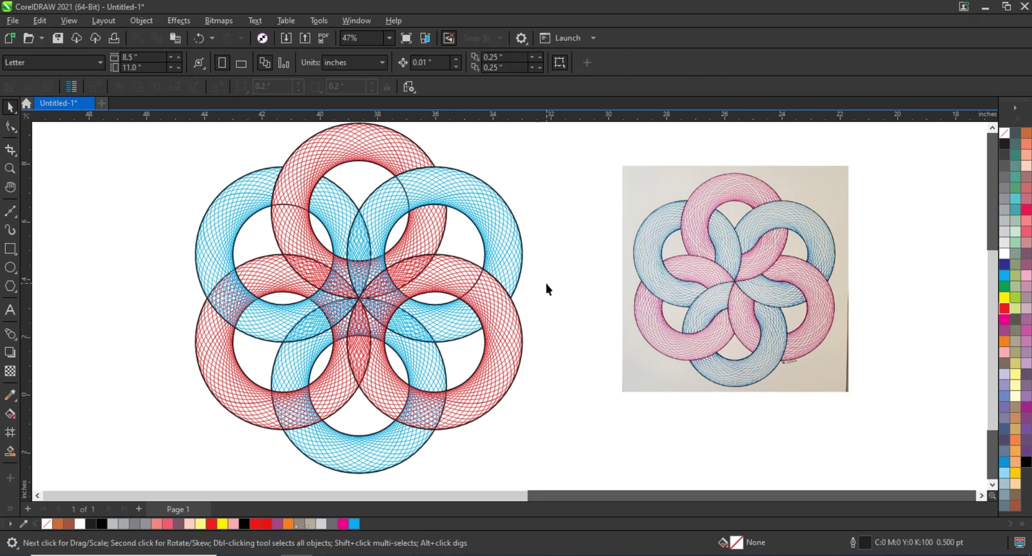
Trim the lower-left crossing on the bottom blue ring and delete its black helper patch
click(10, 451)
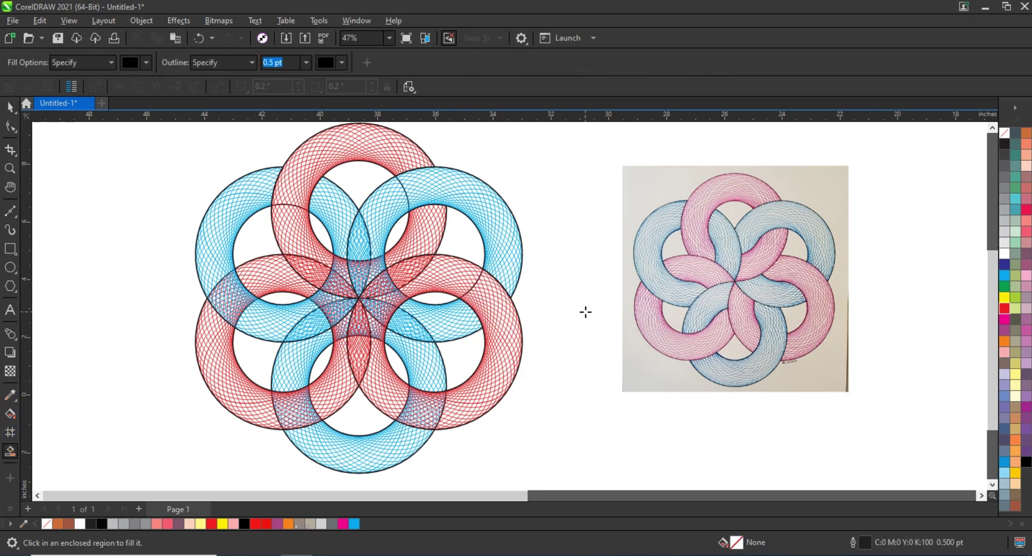
click(300, 412)
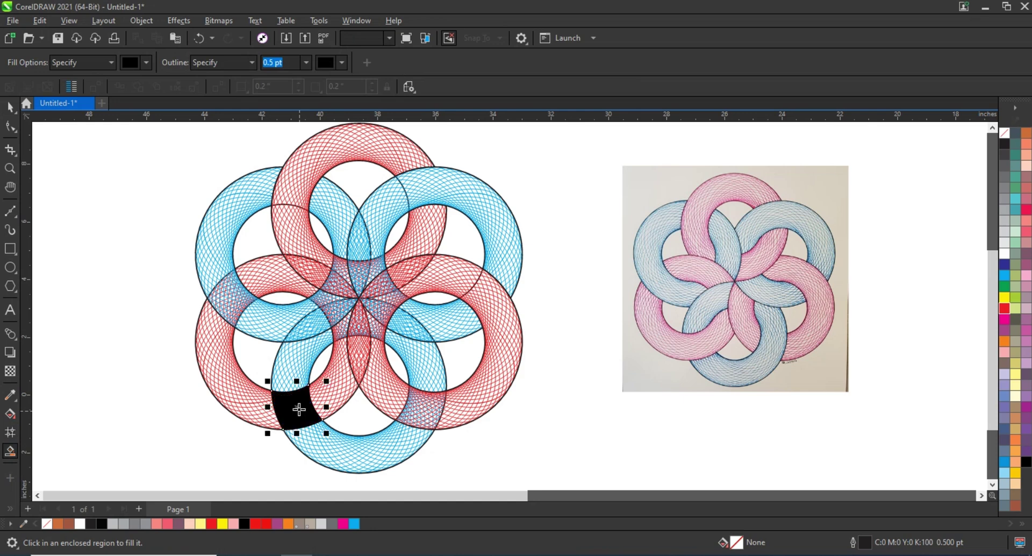
click(10, 107)
click(282, 369)
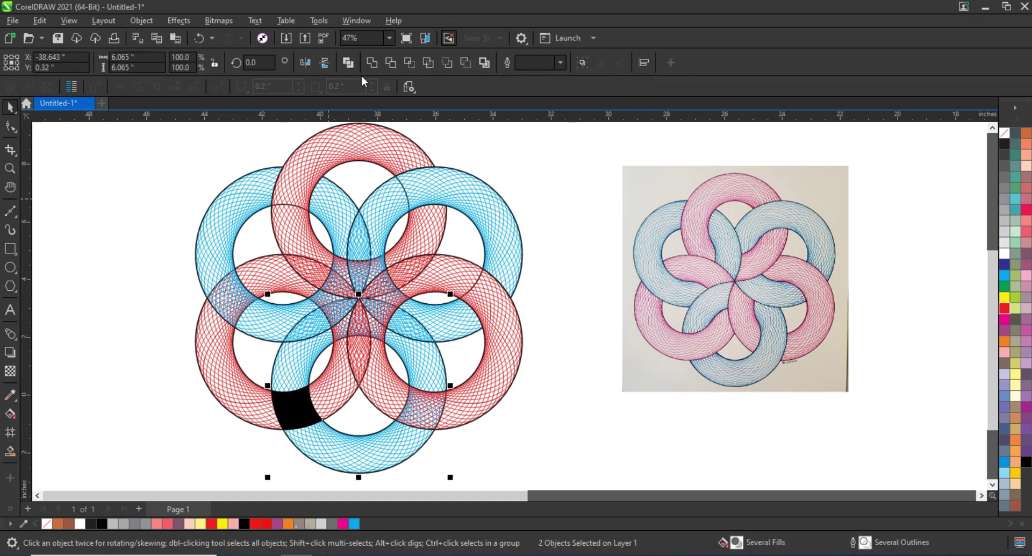
click(305, 419)
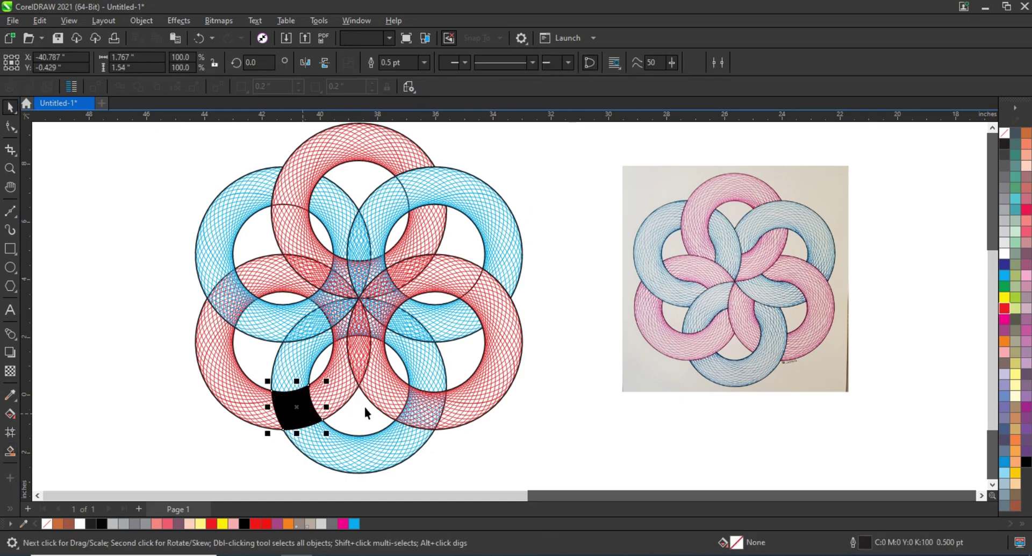
key(Delete)
Cut the lower-right red ring away where the bottom blue ring crosses it; delete the patch
click(10, 450)
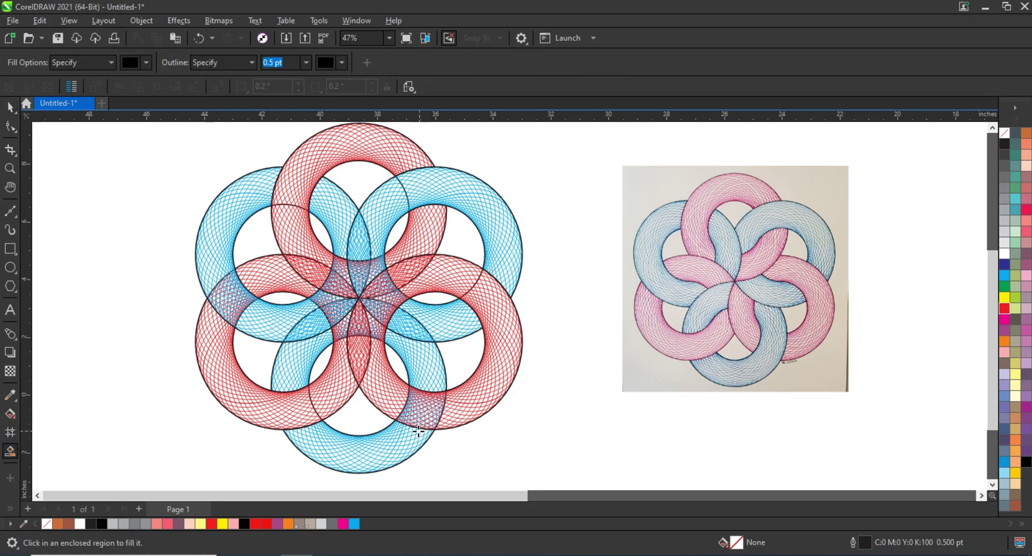
click(418, 409)
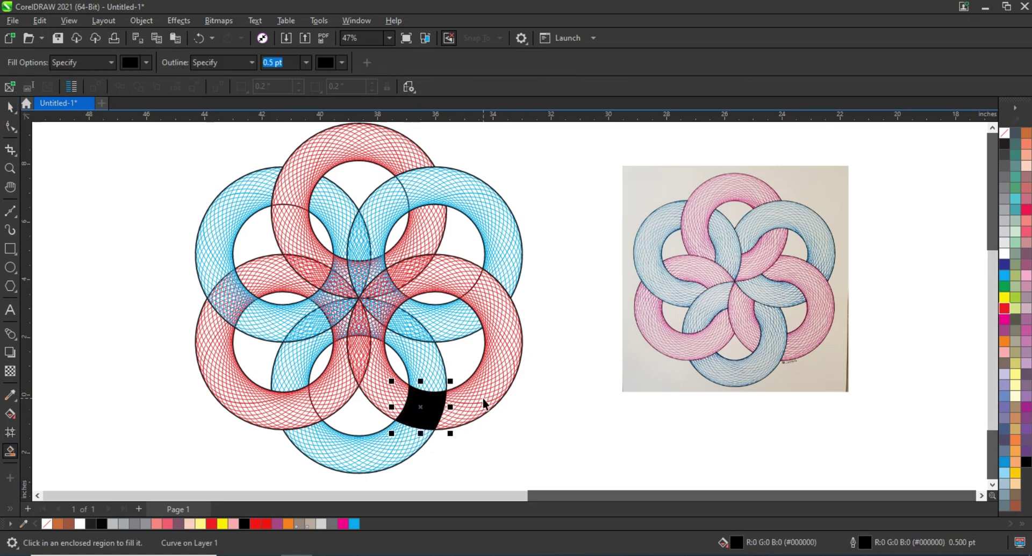
key(space)
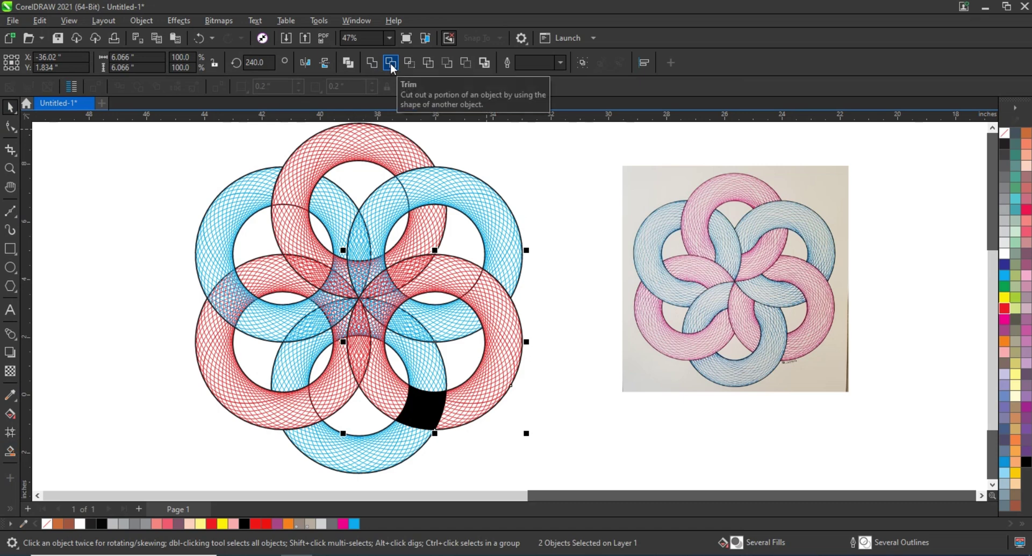
click(390, 63)
click(436, 425)
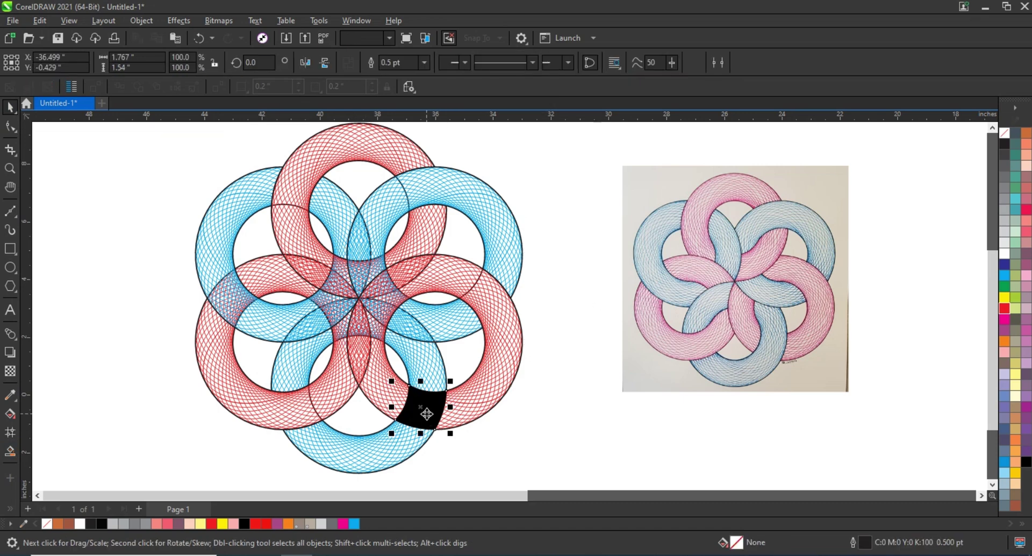
key(Delete)
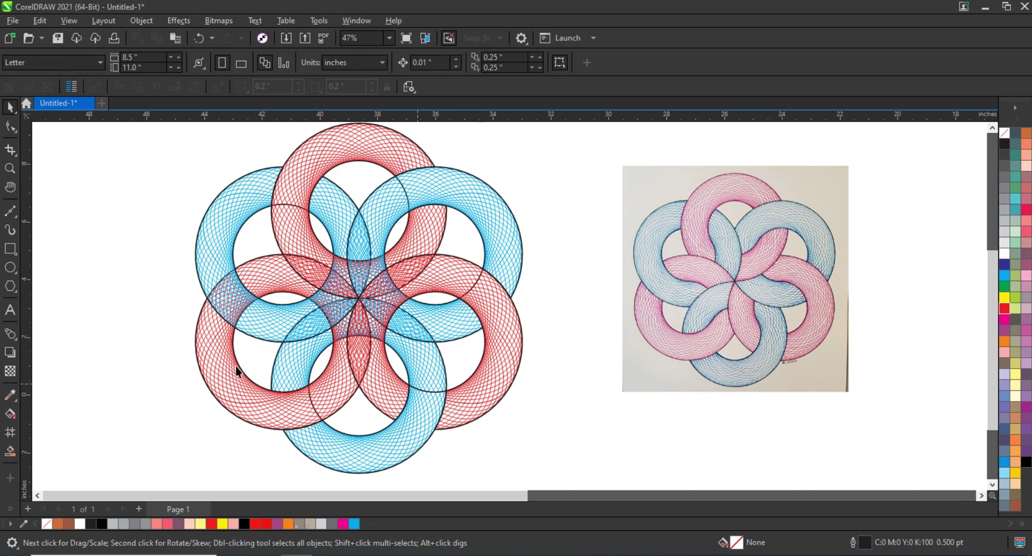
Trim the lower-left red ring under the left lens and delete the black patch
click(9, 452)
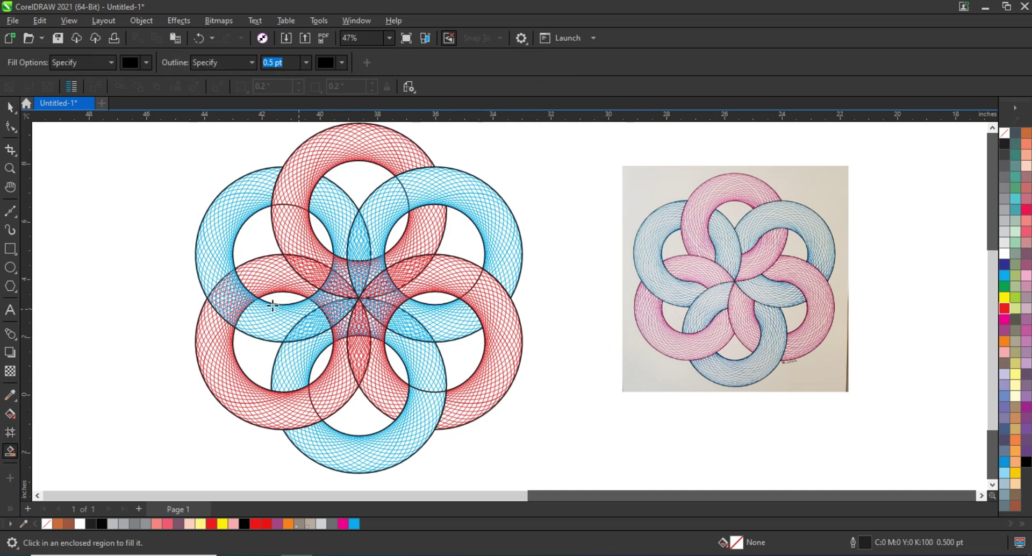
click(227, 296)
key(space)
shift+click(225, 304)
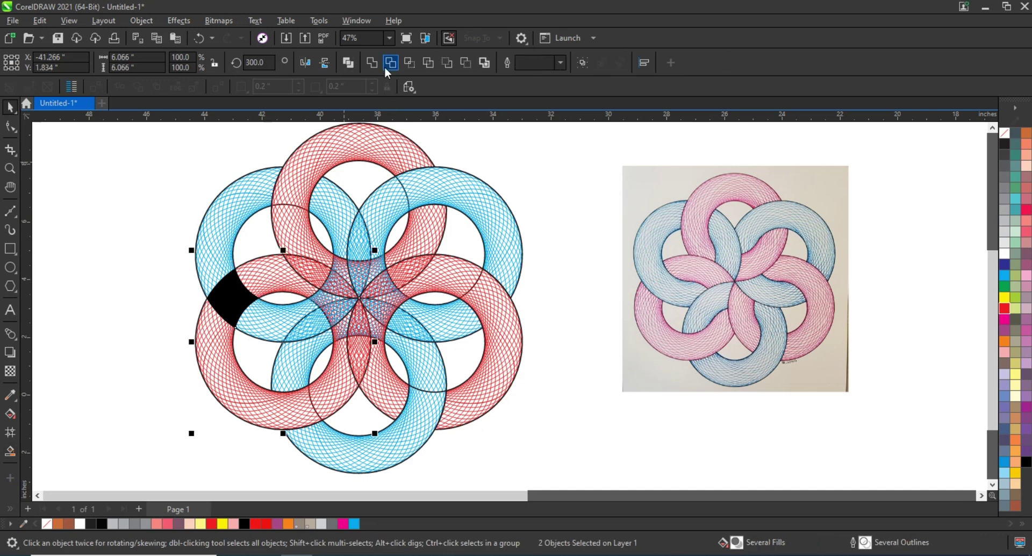
key(Delete)
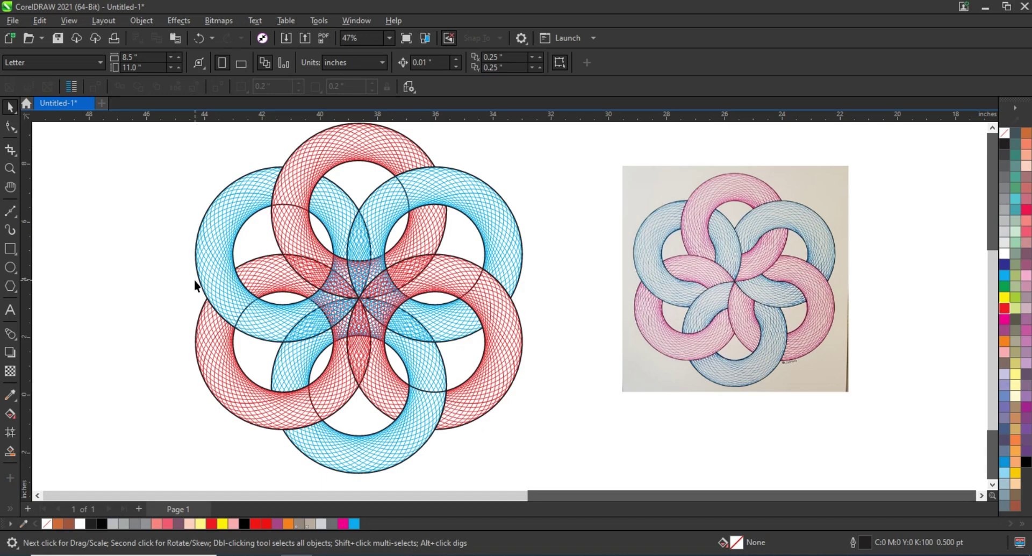
Zoom into the rosette centre and weld the central lens and crescent fills into one shape
click(14, 168)
drag(224, 183, 850, 417)
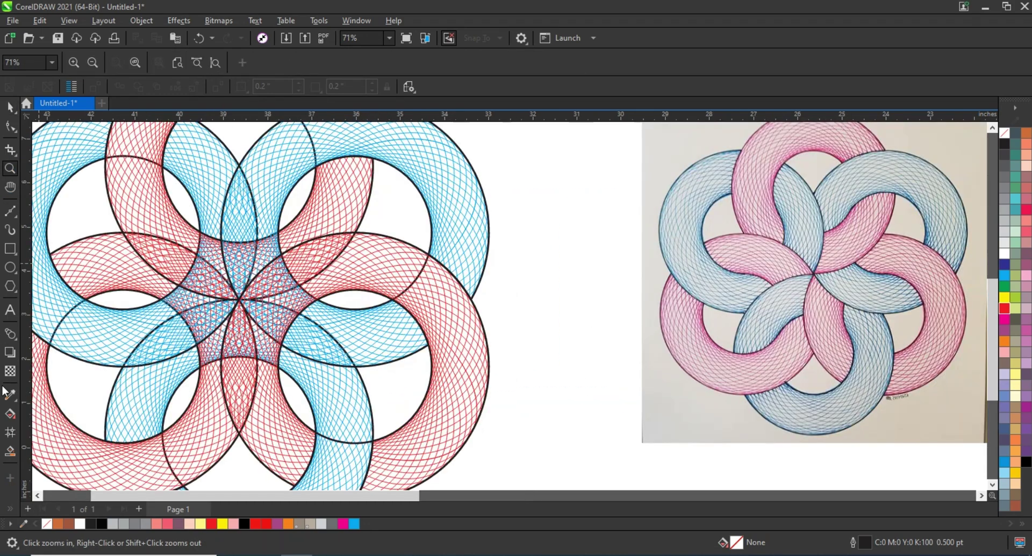
click(269, 252)
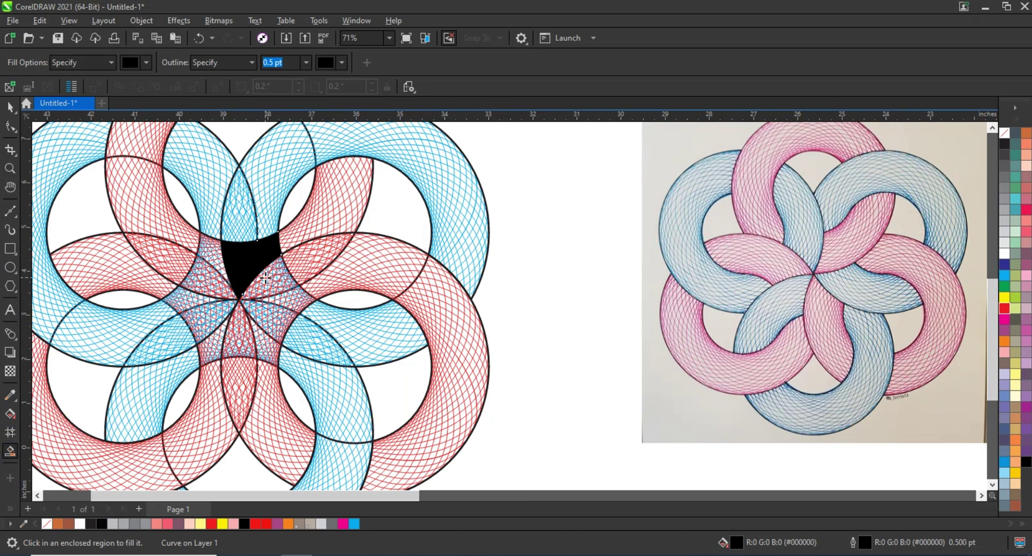
click(305, 265)
key(space)
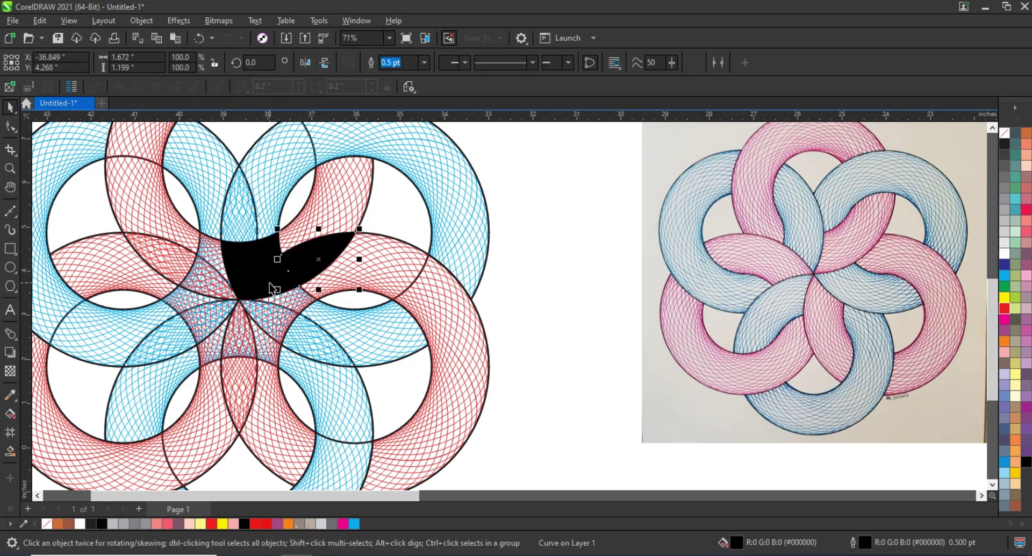
shift+click(239, 259)
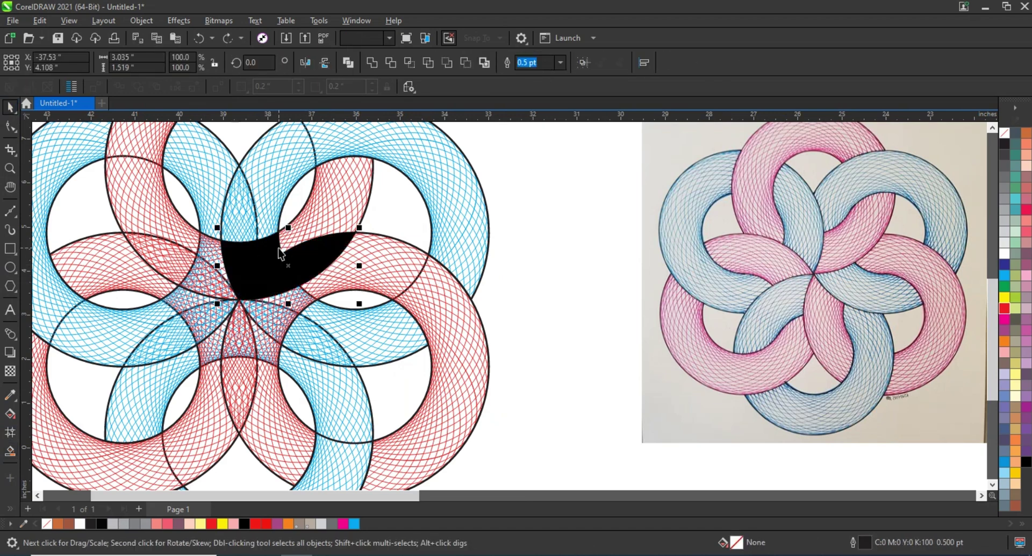
click(372, 62)
Trim the right red ring under the merged black shape, then delete the helper shape
scroll(489, 304, down, 1)
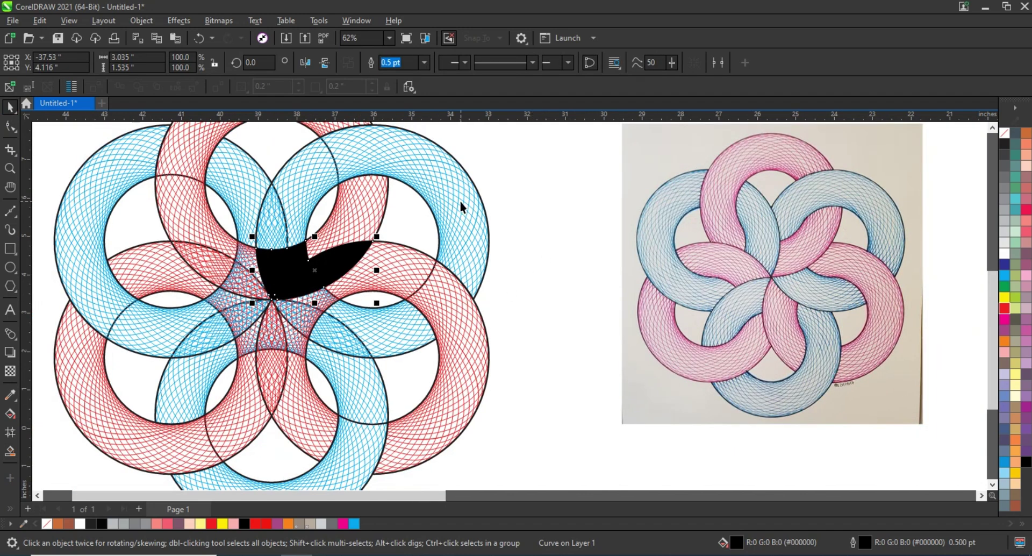
shift+click(461, 285)
click(395, 63)
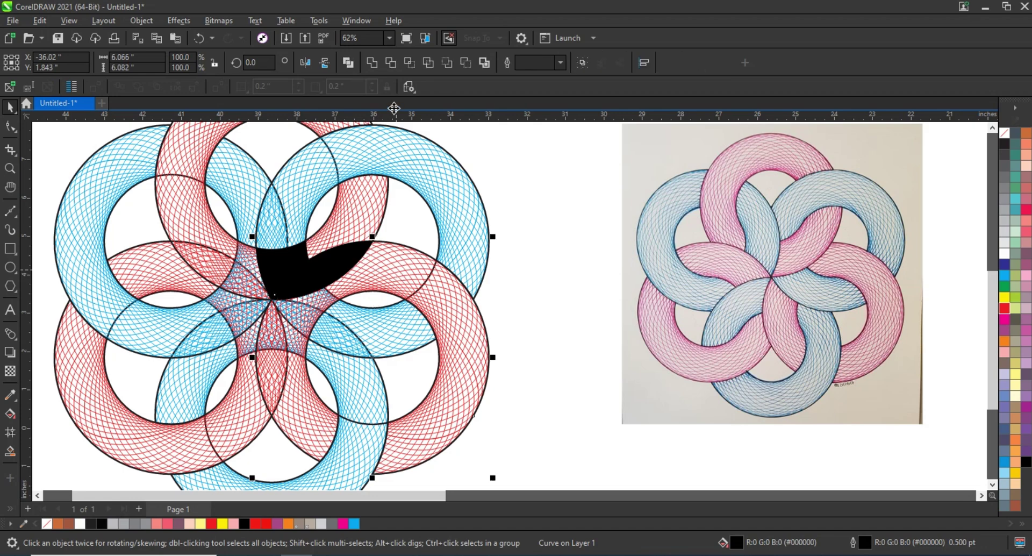
key(Tab)
key(Delete)
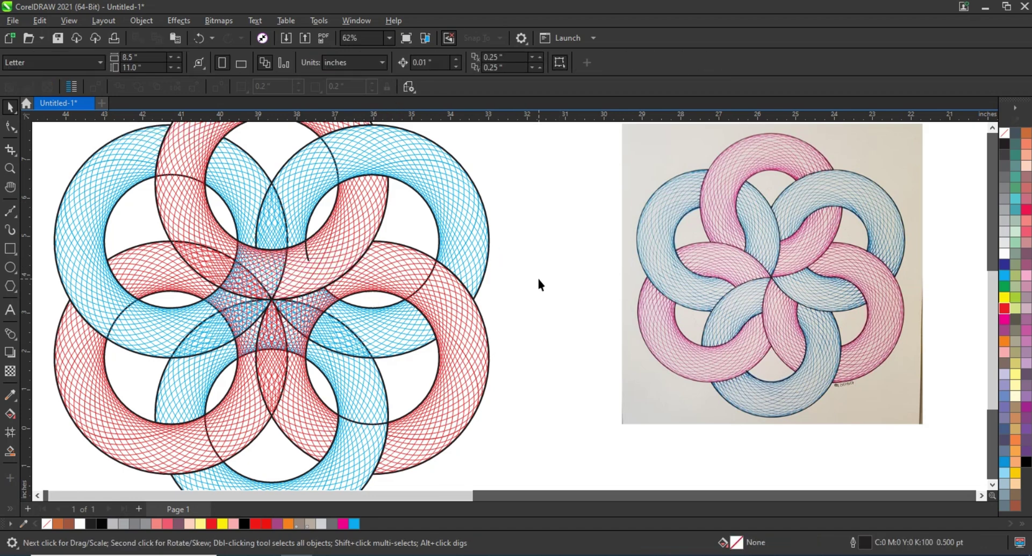
scroll(539, 279, down, 1)
Smart Fill the two-part pointed overlap above the centre and weld it into the top red ring
click(9, 450)
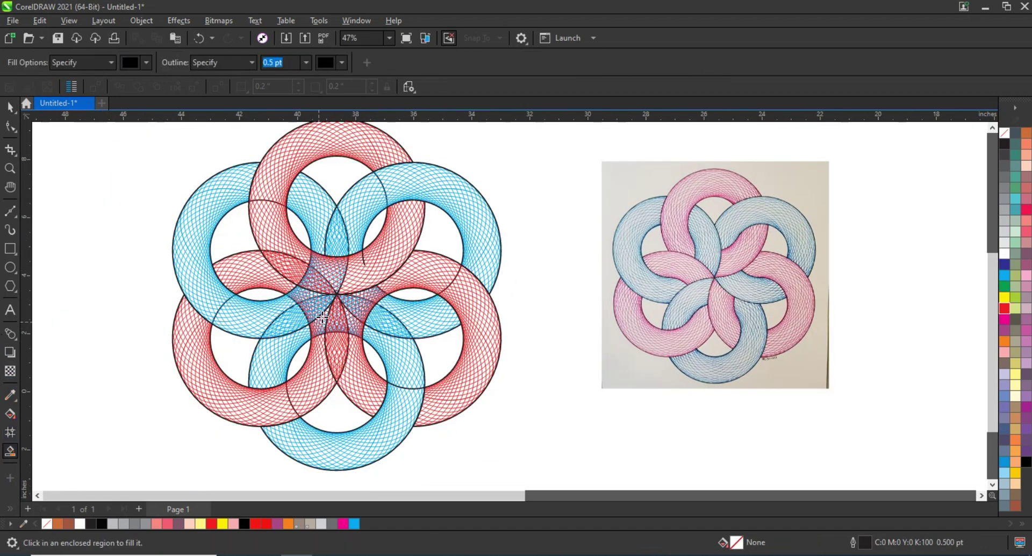
click(343, 241)
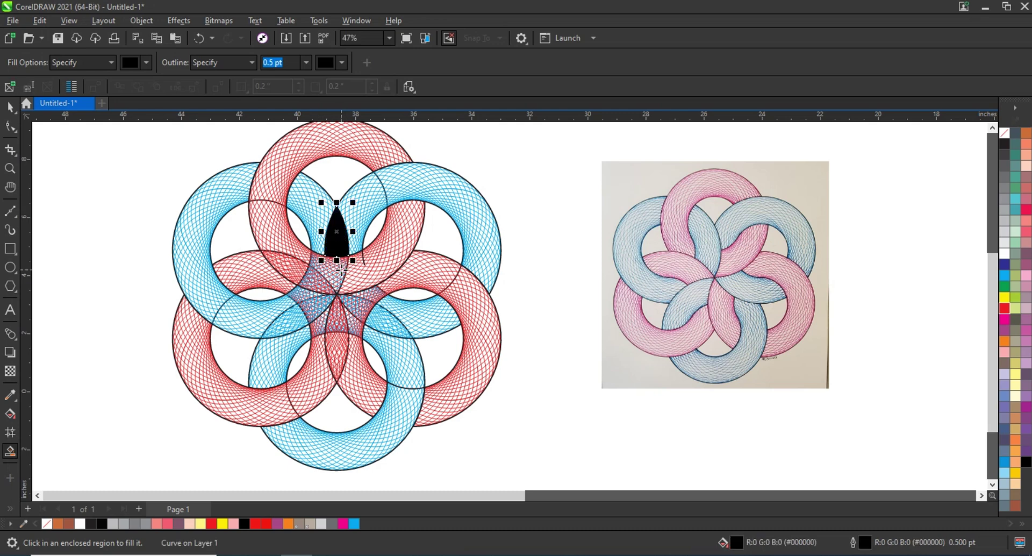
click(330, 272)
key(space)
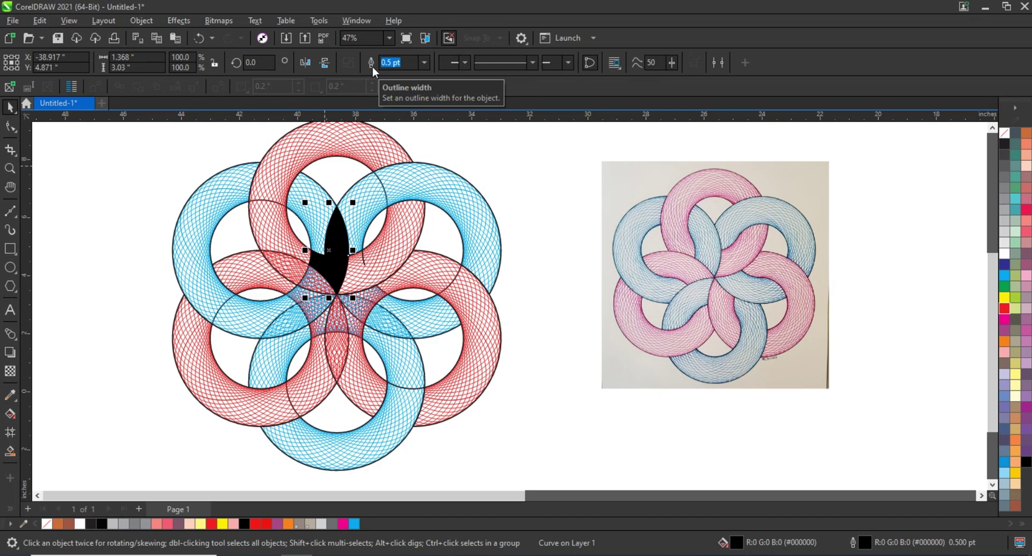
shift+click(411, 248)
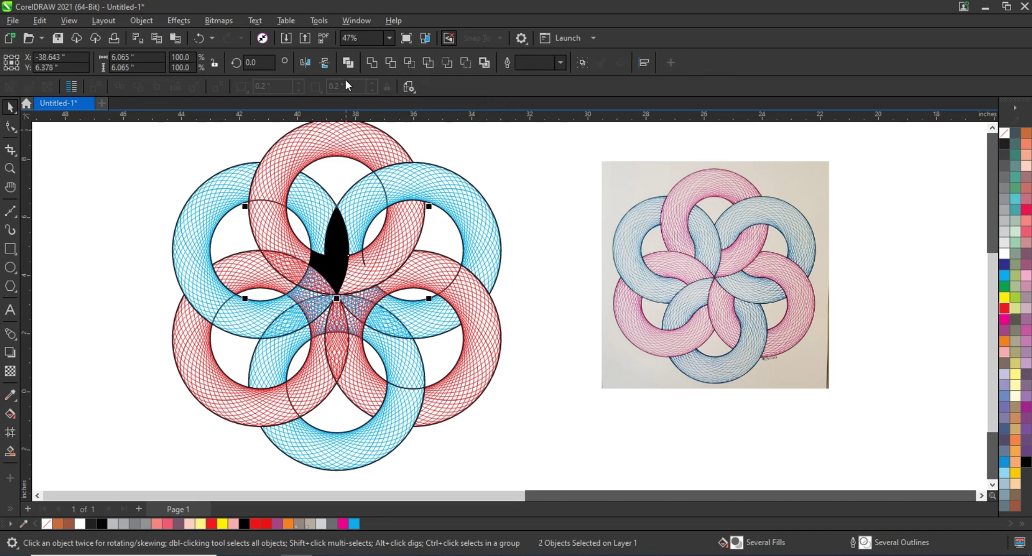
shift+click(381, 193)
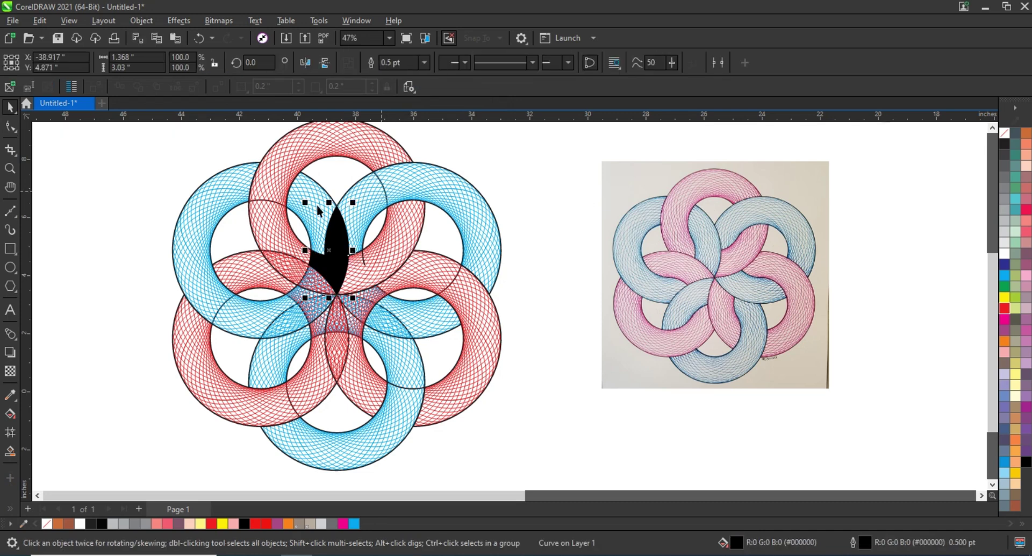
shift+click(372, 198)
click(397, 63)
click(515, 189)
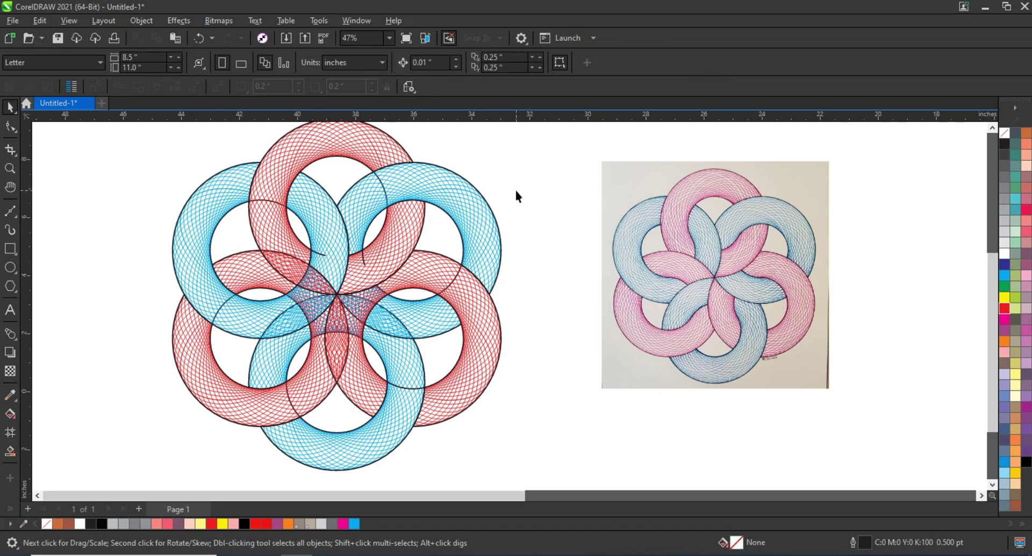
Fill the overlap left of centre, attempt a weld, then delete the misplaced black shape
click(9, 451)
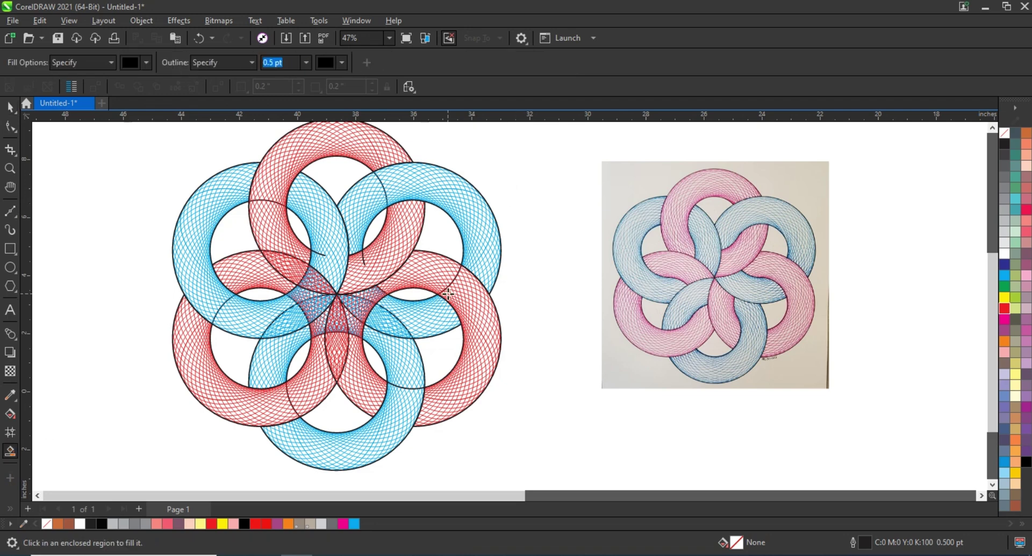
click(316, 308)
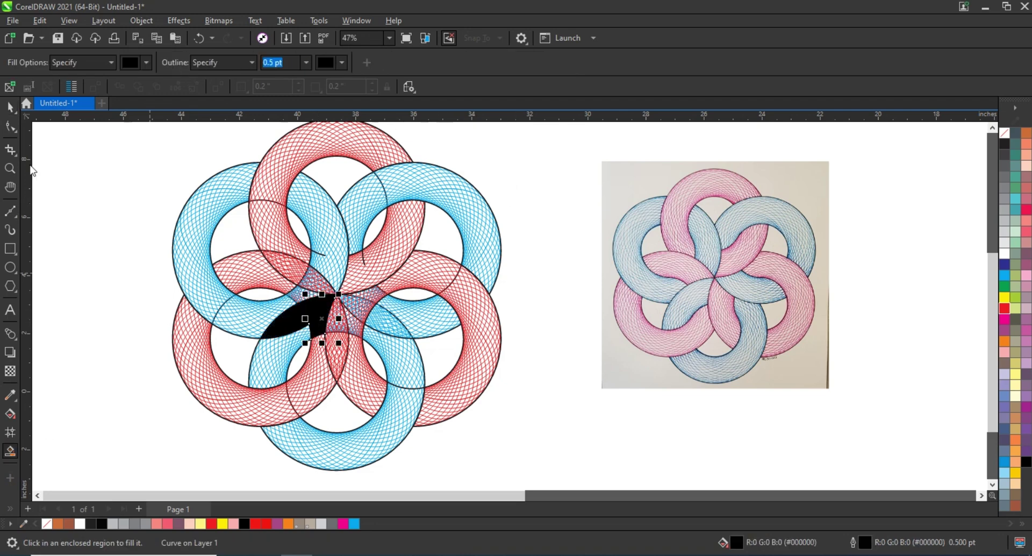
key(space)
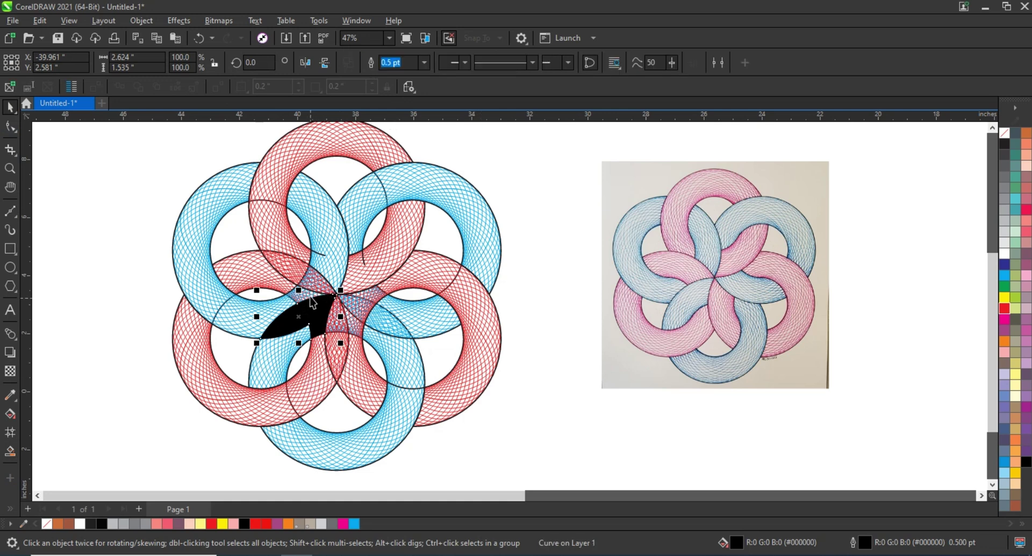
shift+click(268, 281)
click(376, 63)
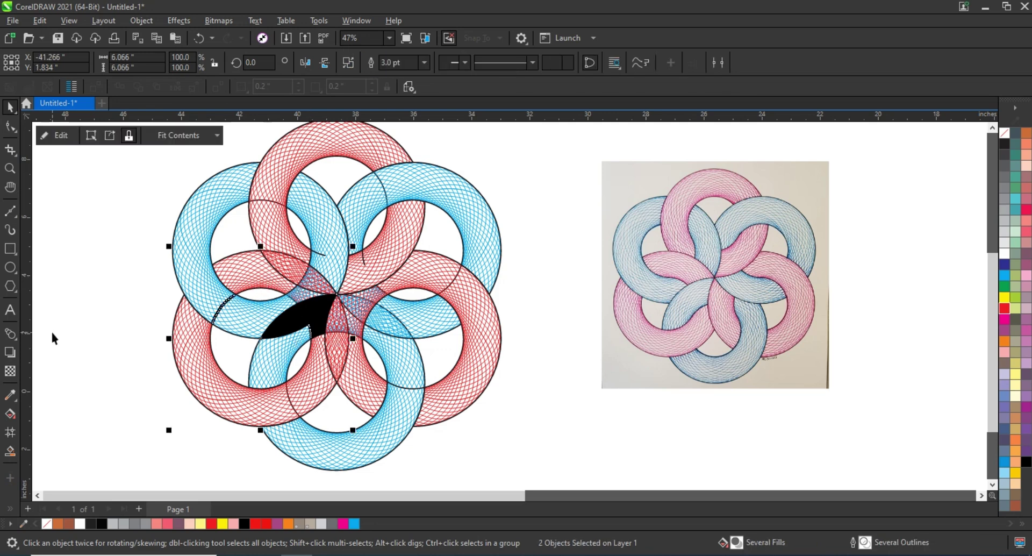
click(311, 314)
key(Delete)
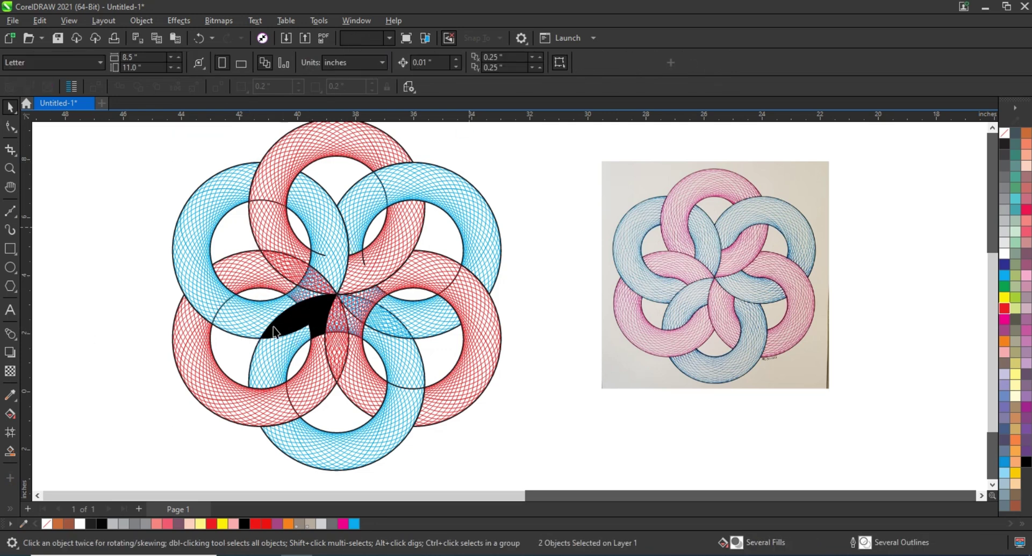
Fill another left overlap, combine the black pieces with Ctrl+L, and weld them into the top red ring
click(10, 451)
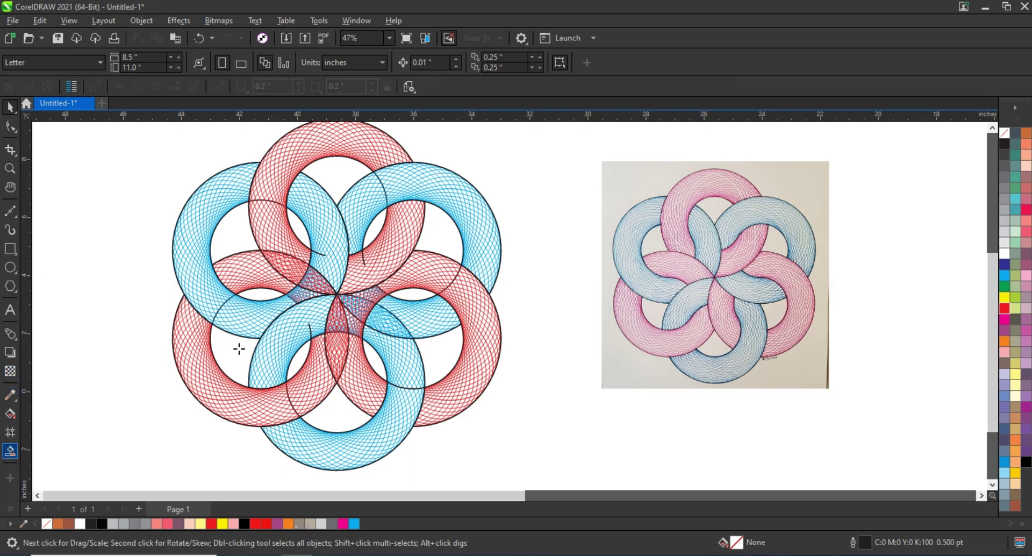
click(295, 272)
click(9, 107)
shift+click(318, 285)
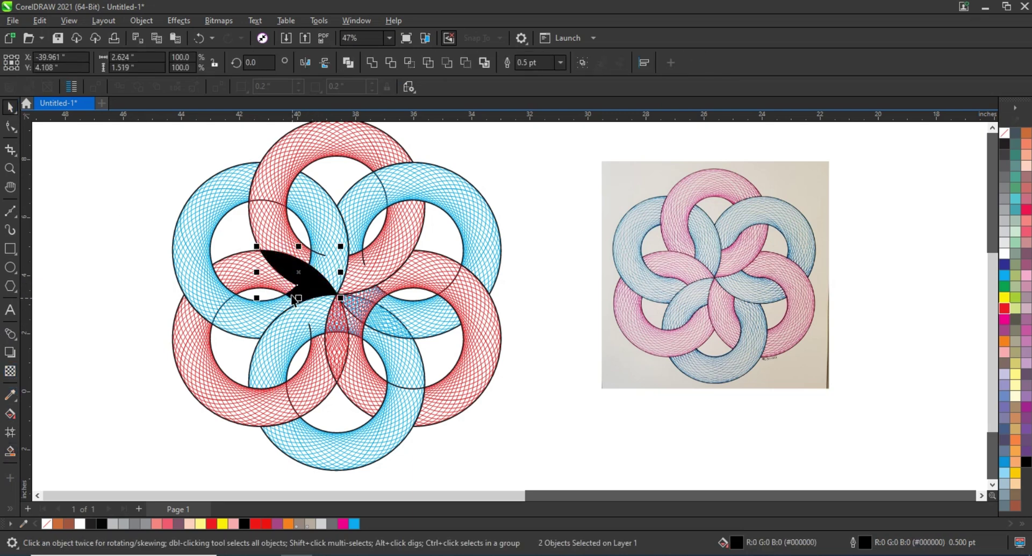
shift+click(299, 298)
key(ctrl+l)
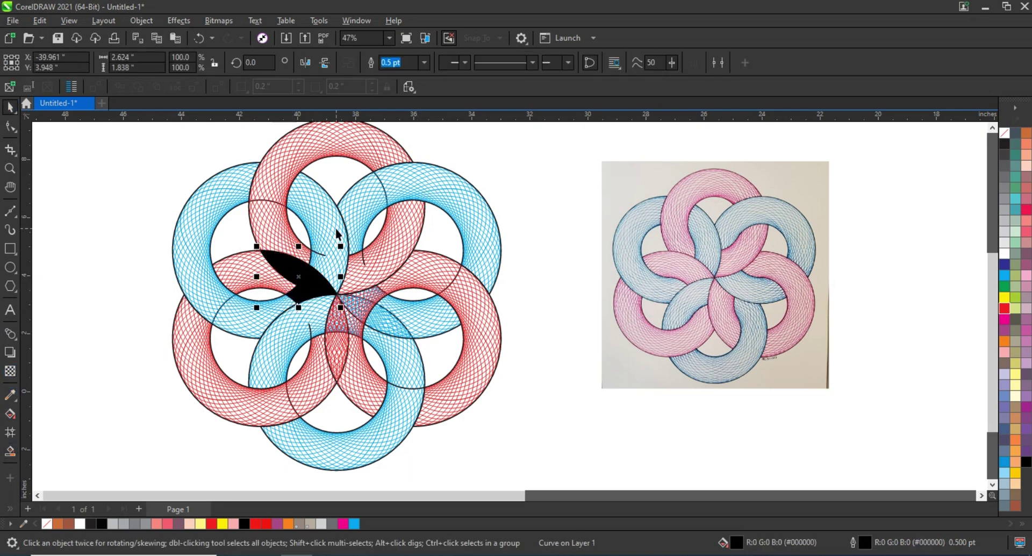
shift+click(337, 232)
click(296, 272)
shift+click(277, 238)
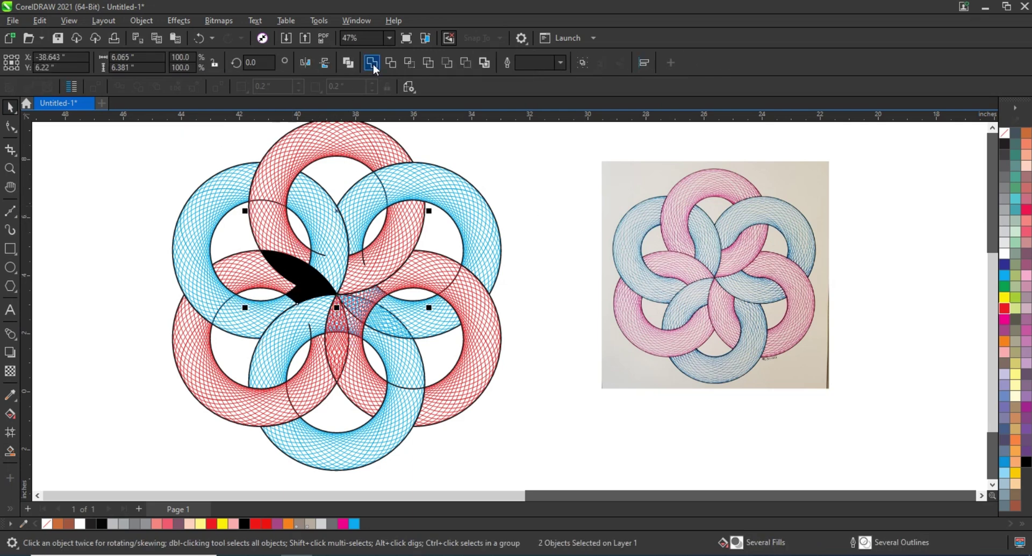
click(371, 63)
click(140, 305)
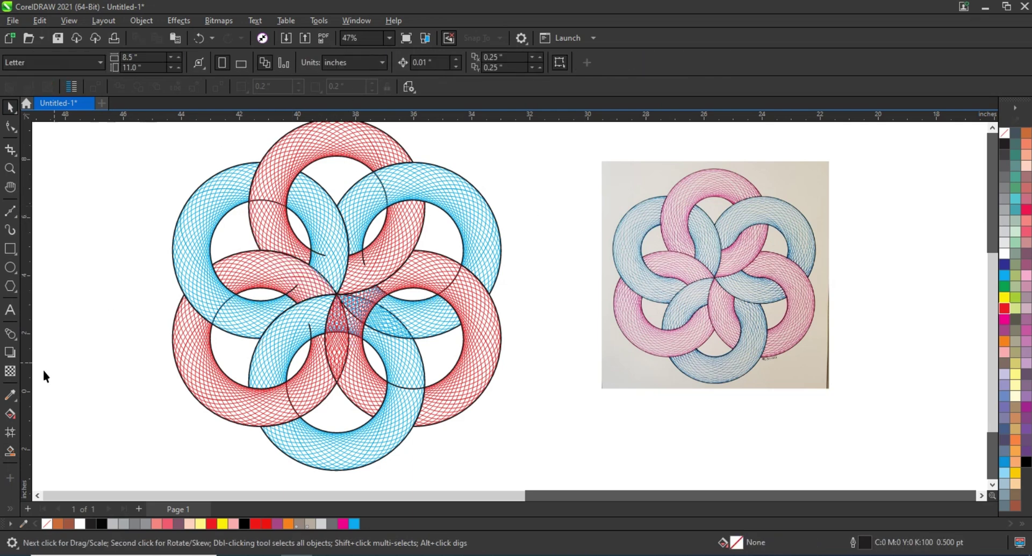
Smart Fill the lens below the centre and weld it into the lower blue ring
click(10, 451)
click(345, 353)
click(337, 315)
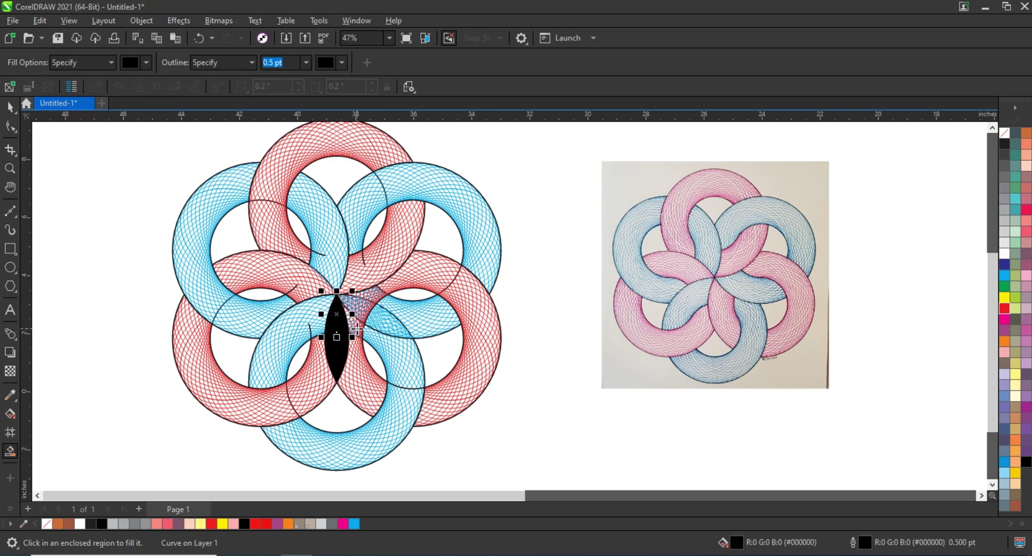
key(space)
shift+click(337, 361)
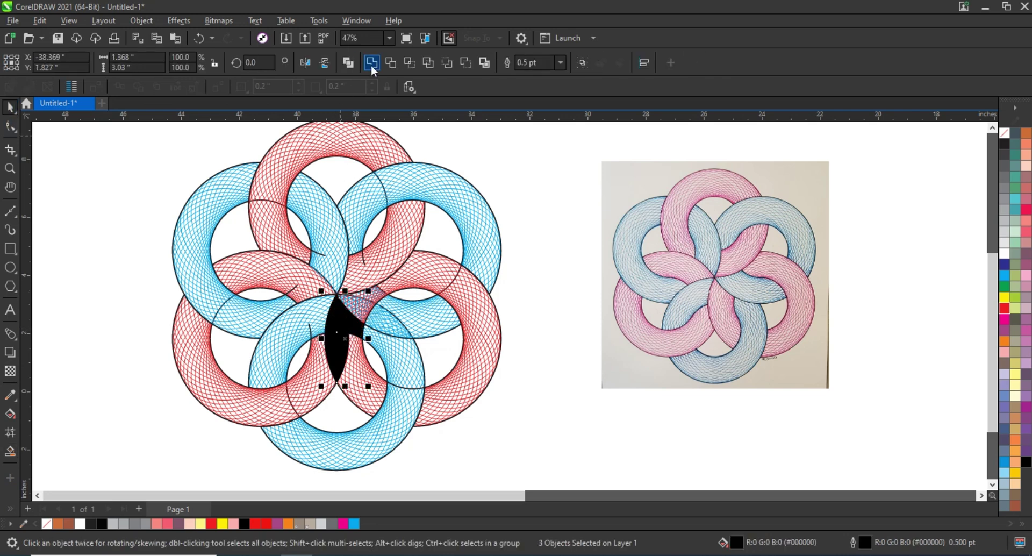
click(371, 62)
shift+click(320, 336)
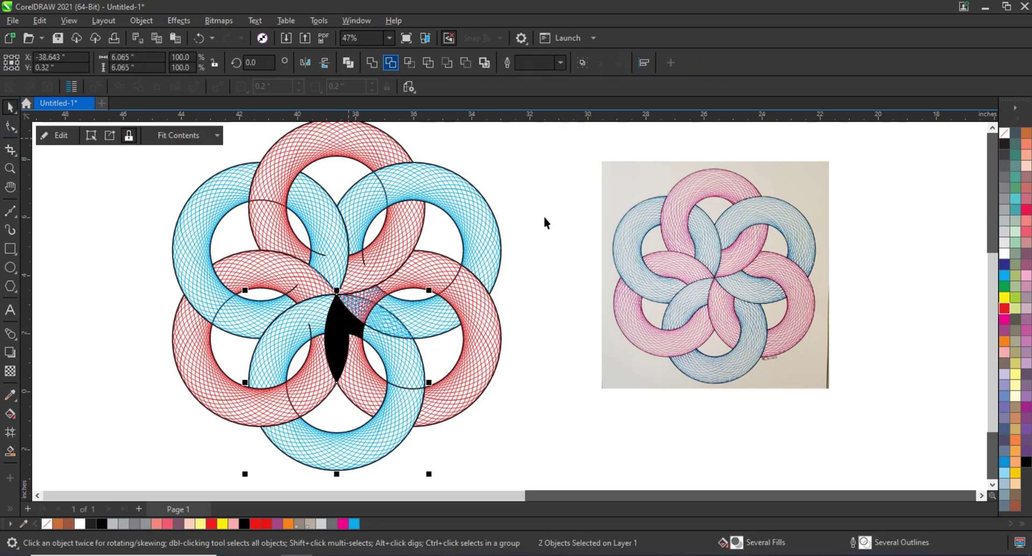
shift+click(314, 392)
Fill the overlap right of centre and select that stray black shape
click(391, 62)
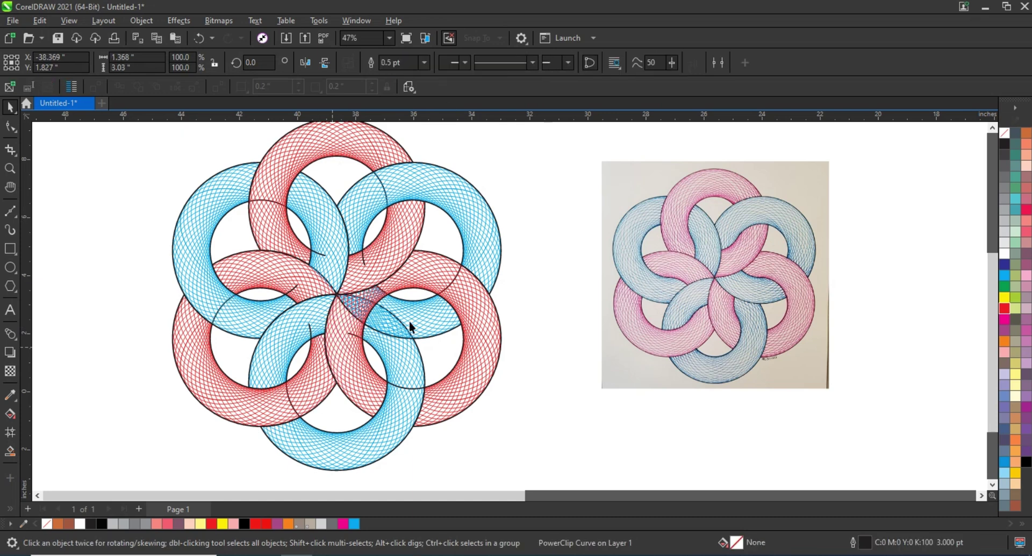
click(10, 451)
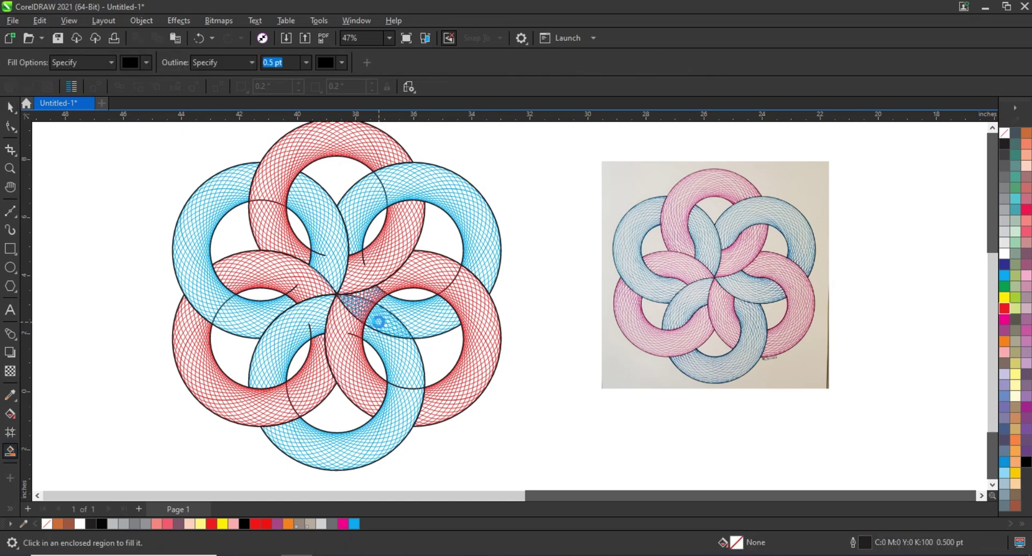
click(378, 321)
click(10, 107)
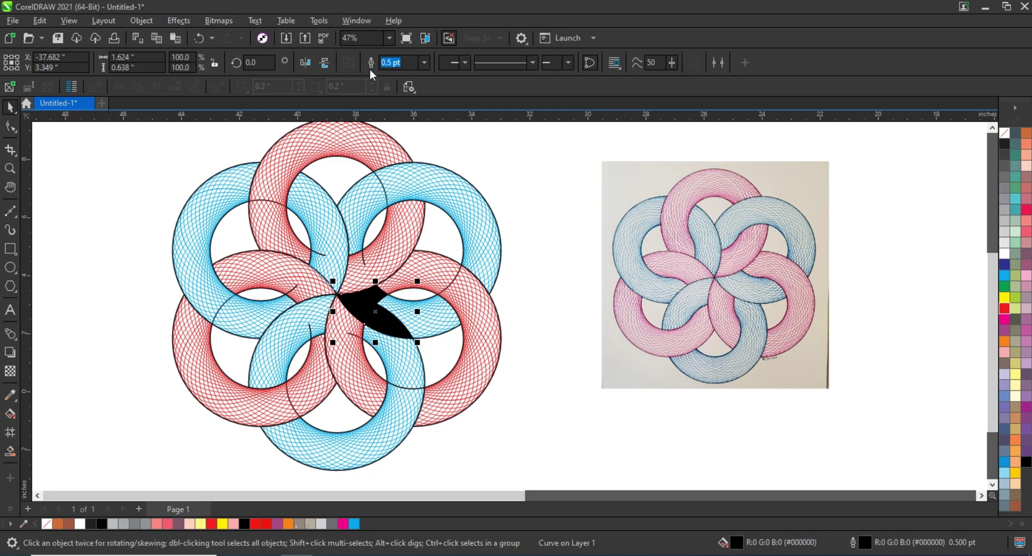
click(407, 357)
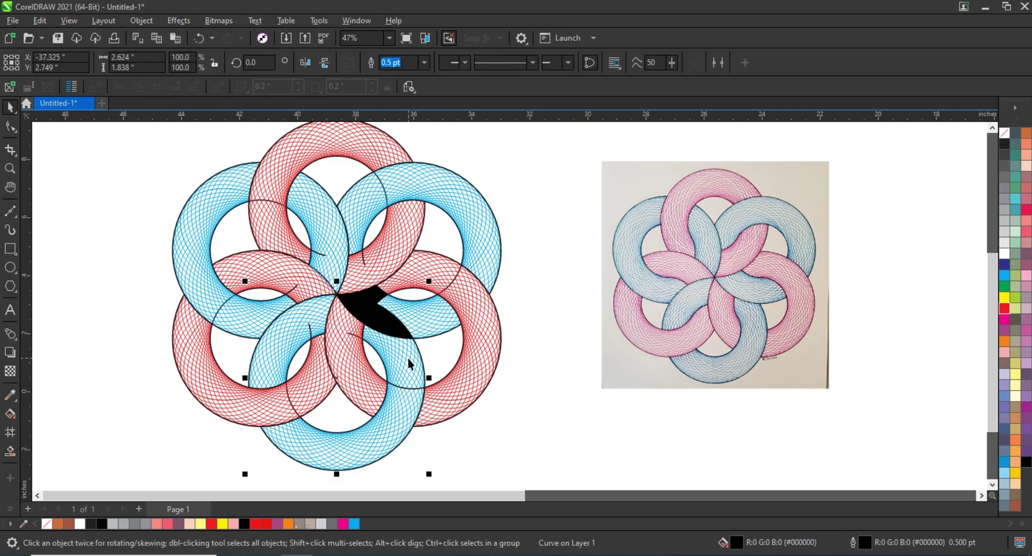
click(354, 301)
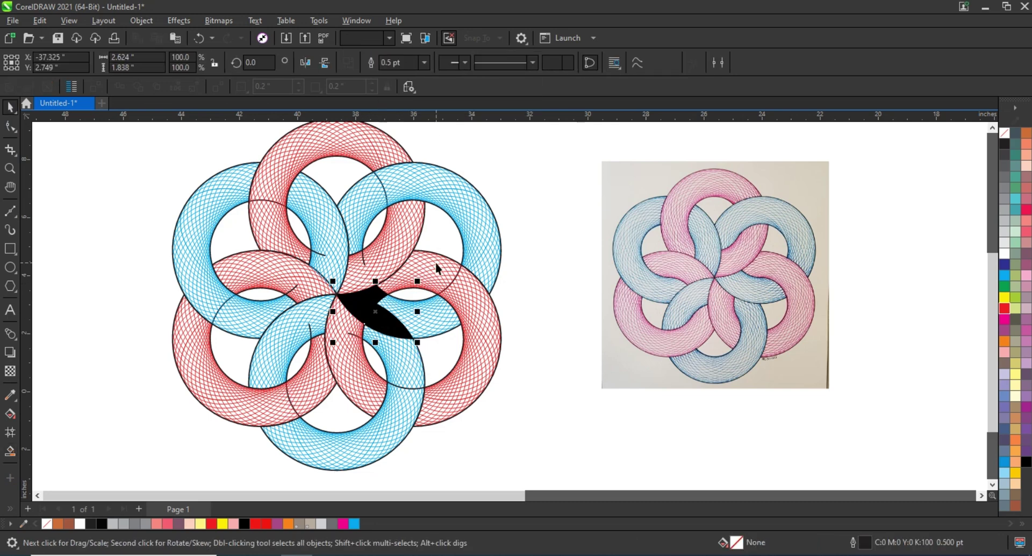
Delete the extra black shape and set the outline of all six rings to No Color
key(Delete)
scroll(457, 333, down, 2)
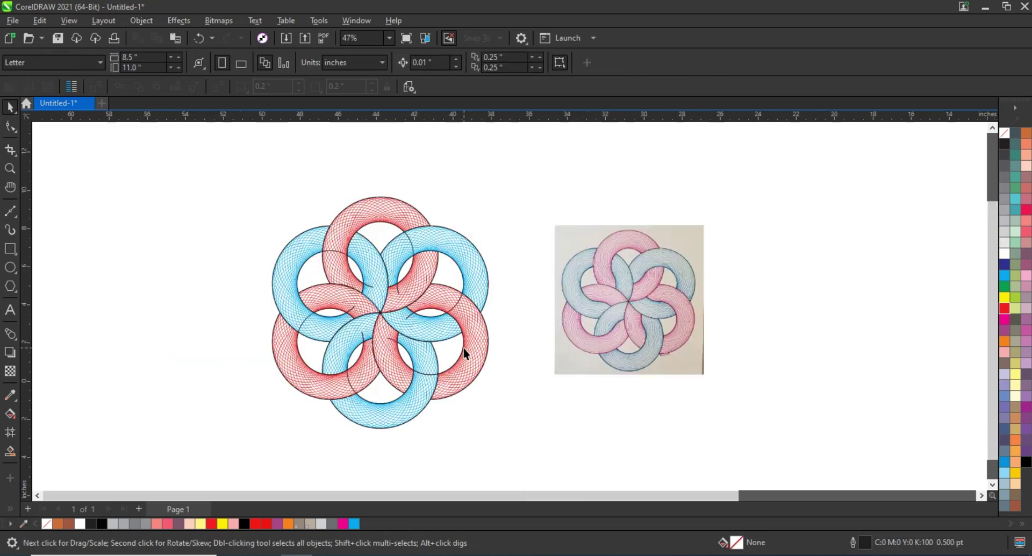
drag(205, 166, 497, 442)
right_click(1004, 134)
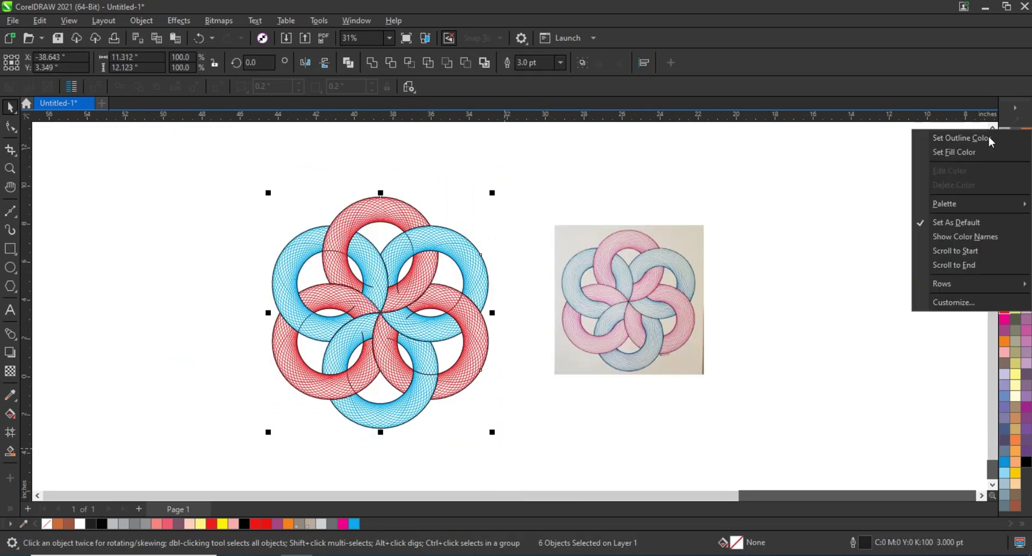
click(963, 137)
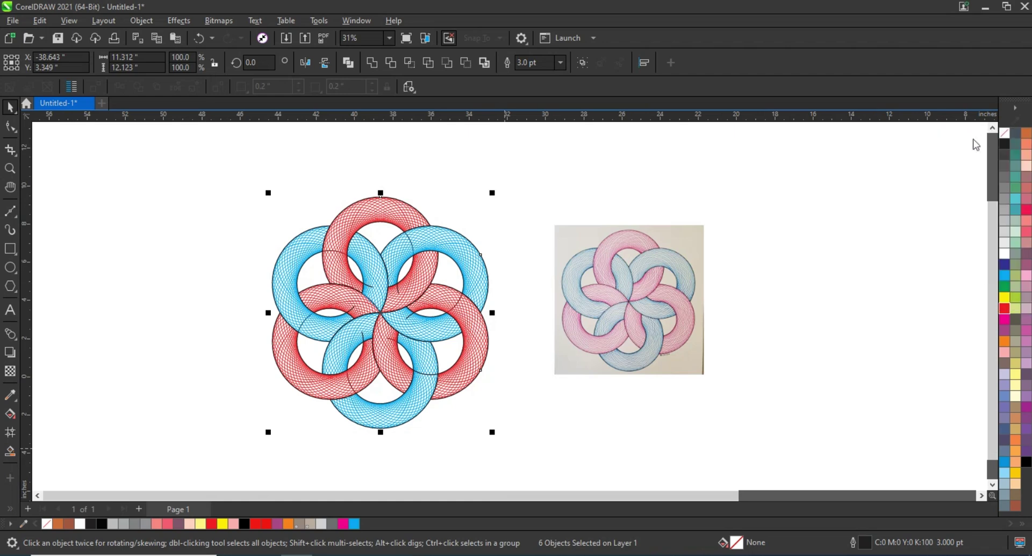
click(796, 262)
Zoom to fit the rings and view the finished rosette in full-screen preview (F9)
key(z)
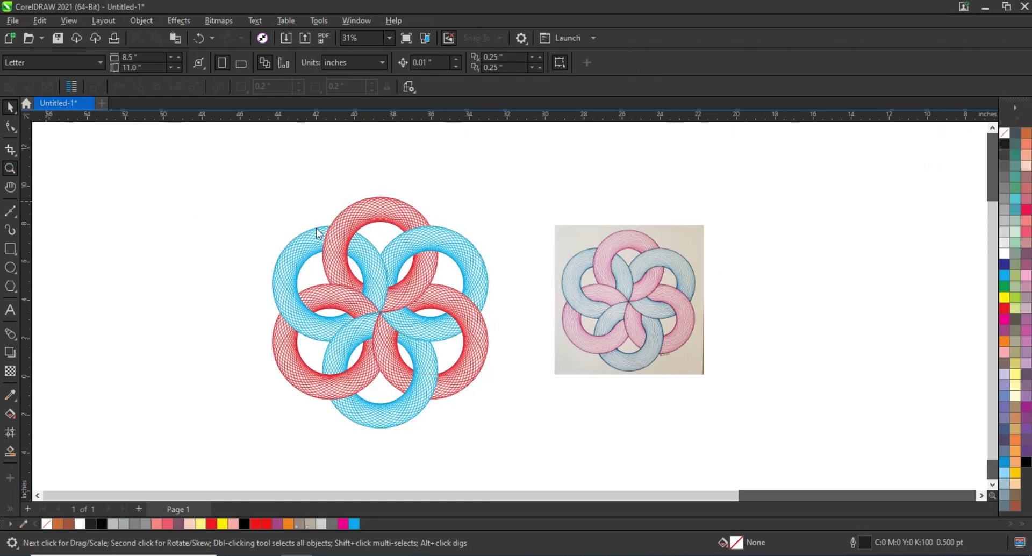
drag(250, 189, 505, 430)
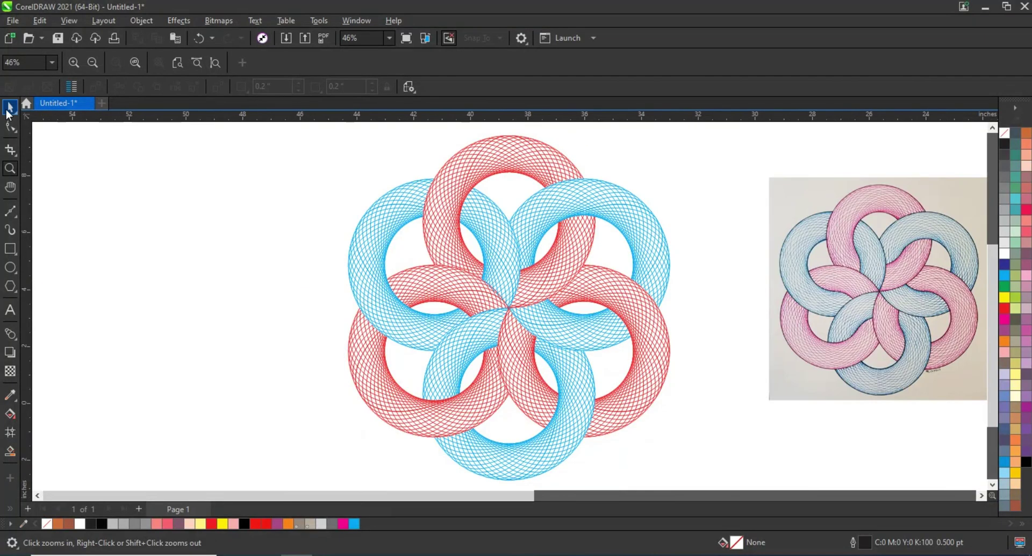
click(667, 330)
click(333, 246)
mouse_move(341, 161)
mouse_down()
mouse_move(606, 408)
mouse_move(659, 438)
mouse_up()
key(shift+F2)
key(F9)
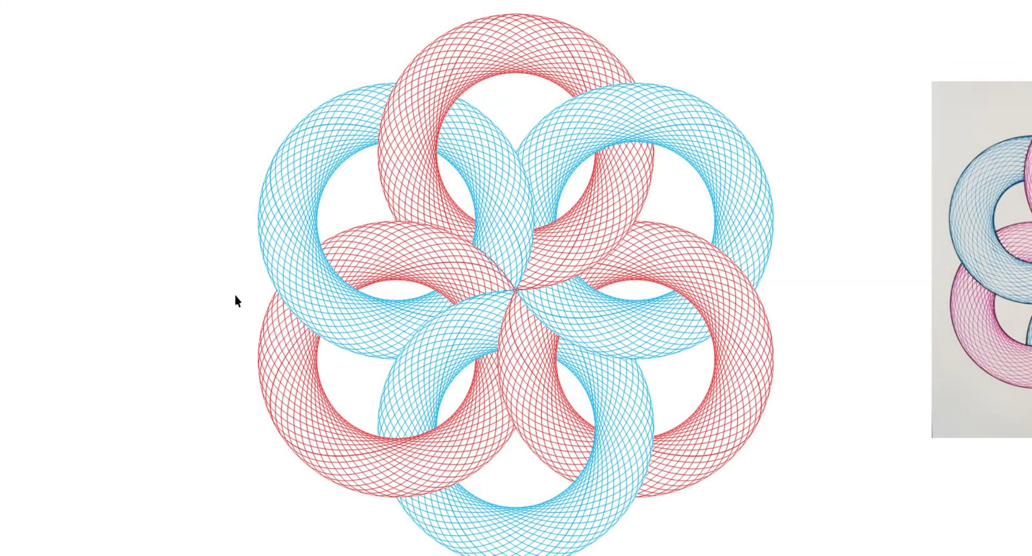